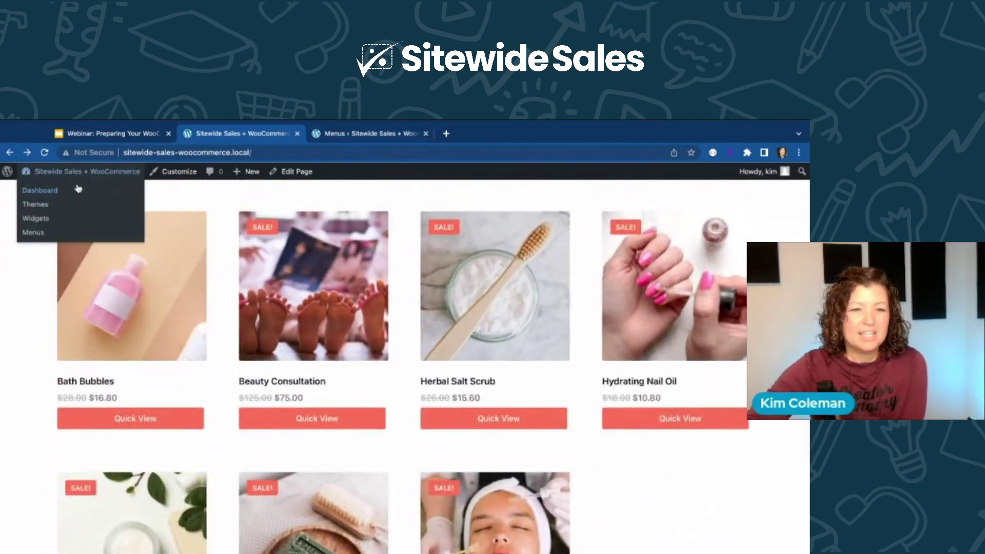
Open the allbf2022 coupon from the WooCommerce coupon list in the site's admin dashboard.
left_click(88, 173)
scroll(32, 381, "down", 5)
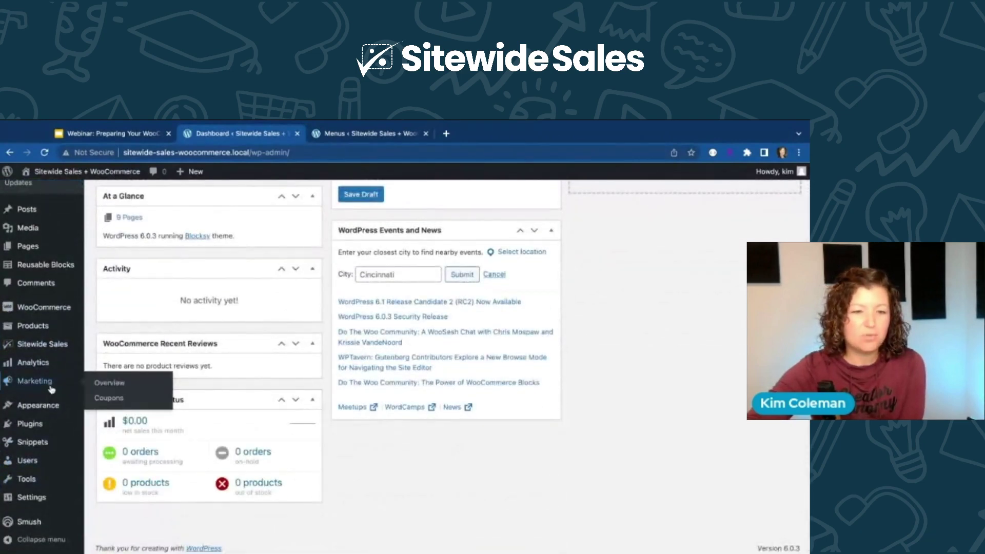
left_click(109, 414)
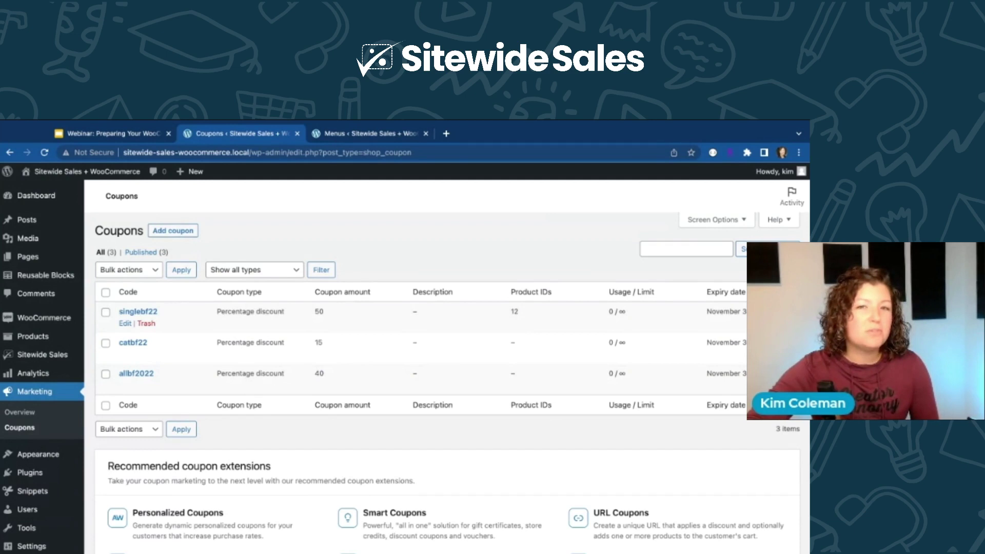
left_click(136, 373)
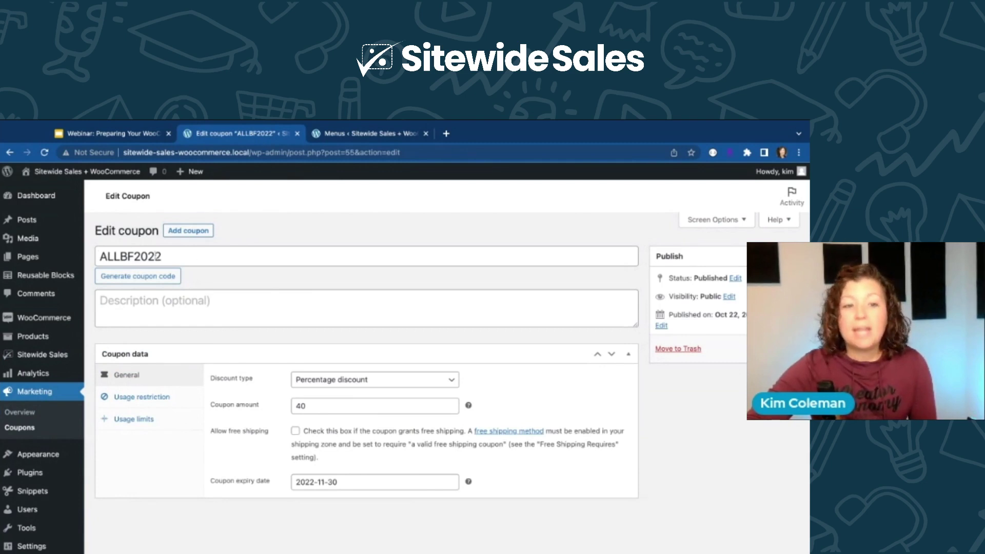
Review the coupon's code, discount type, expiry date and usage restrictions.
double_click(115, 253)
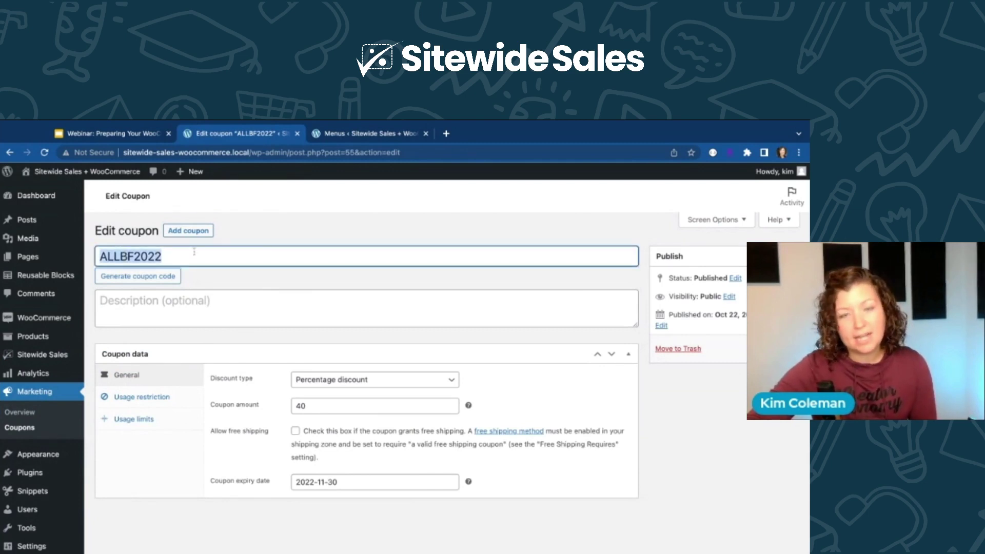
left_click(406, 381)
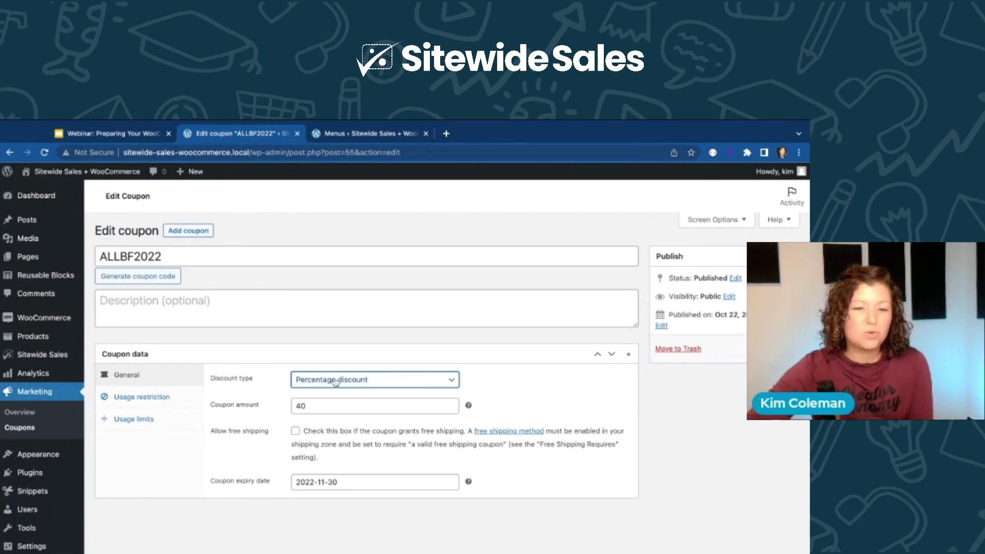
left_click(346, 481)
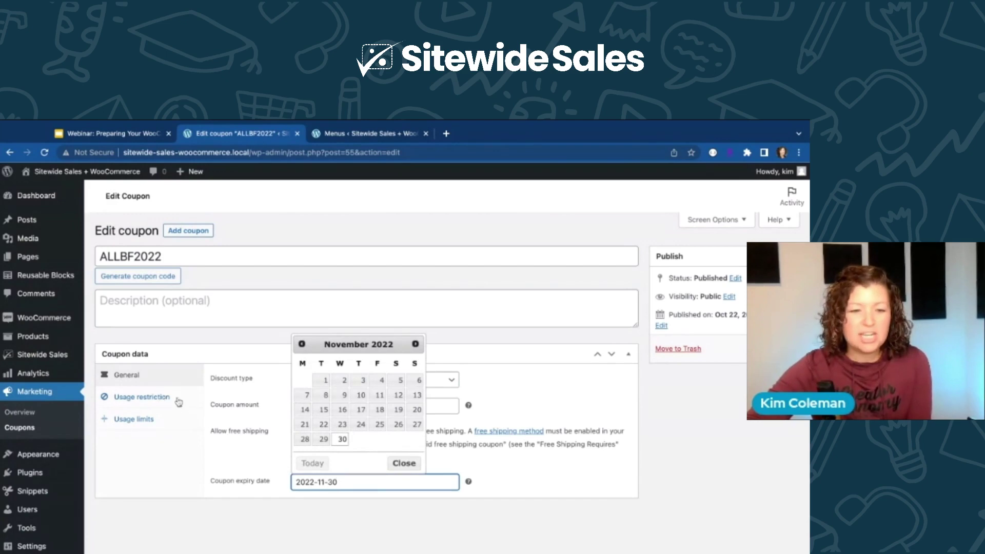
left_click(249, 405)
left_click(172, 398)
scroll(287, 389, "down", 4)
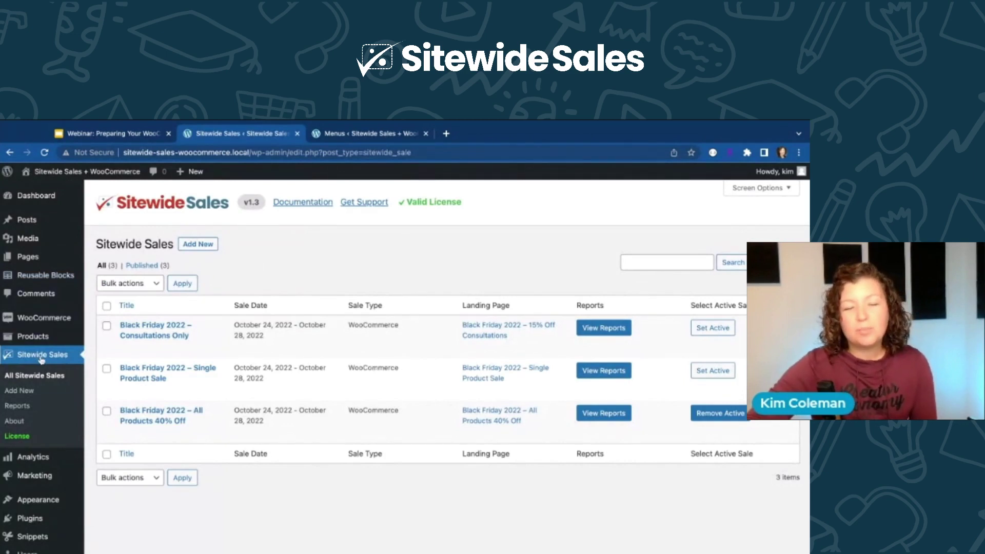
Open the sitewide sale "Black Friday 2022 - All Products 40% Off" and review its title and start and end dates.
left_click(134, 422)
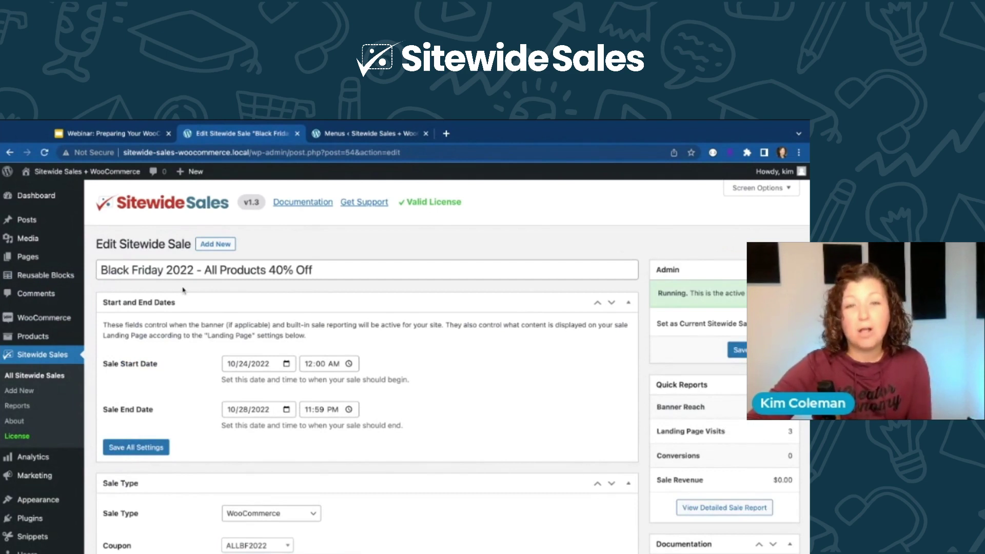
left_click(106, 270)
left_click_drag(105, 270, 312, 269)
left_click(313, 270)
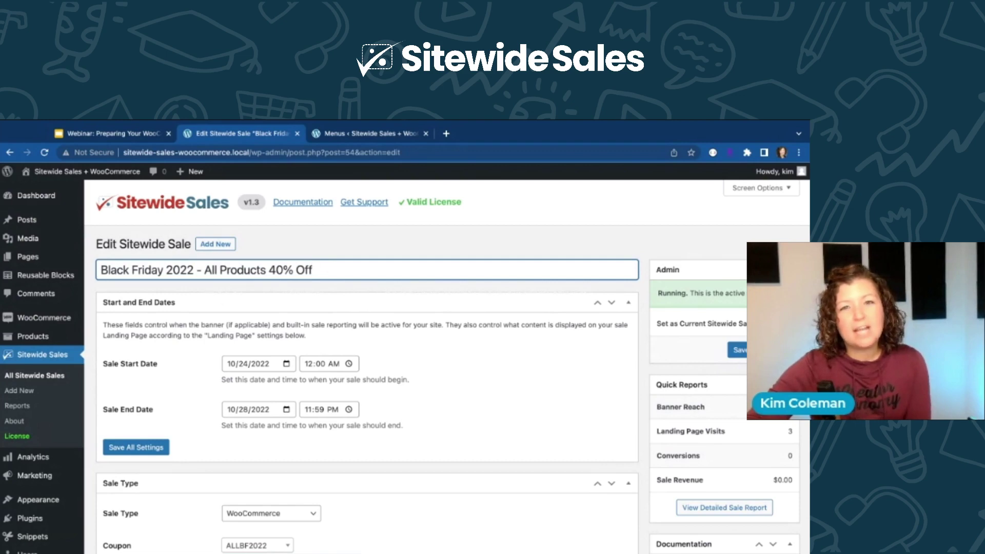
left_click(94, 305)
scroll(94, 306, "down", 1)
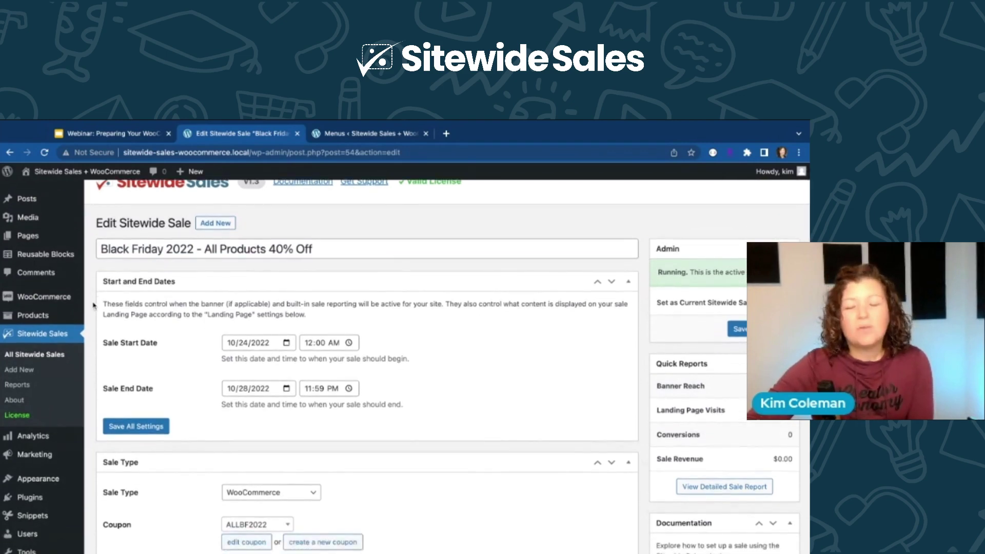
scroll(93, 306, "down", 4)
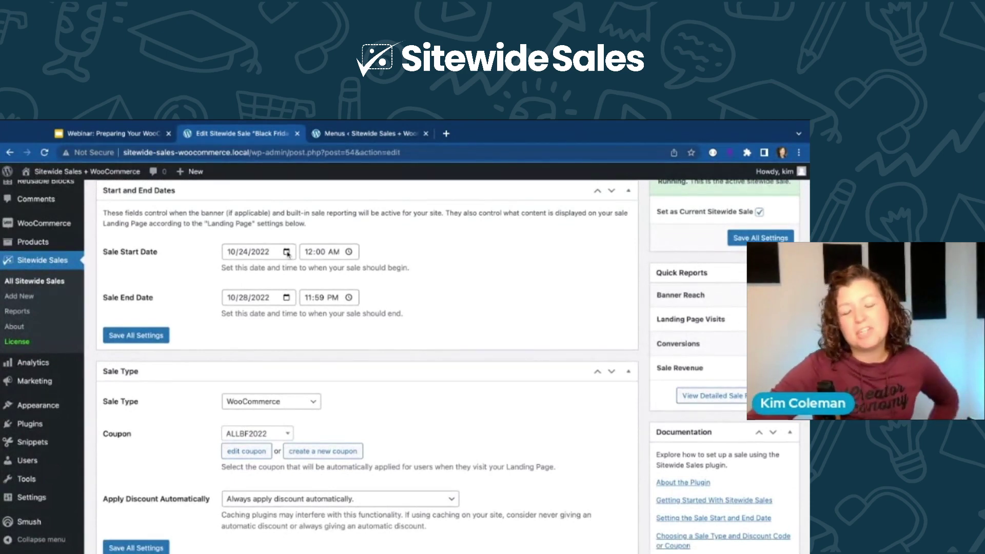
Review the sale's type, its coupon choices and the Apply Discount Automatically setting.
scroll(268, 308, "down", 5)
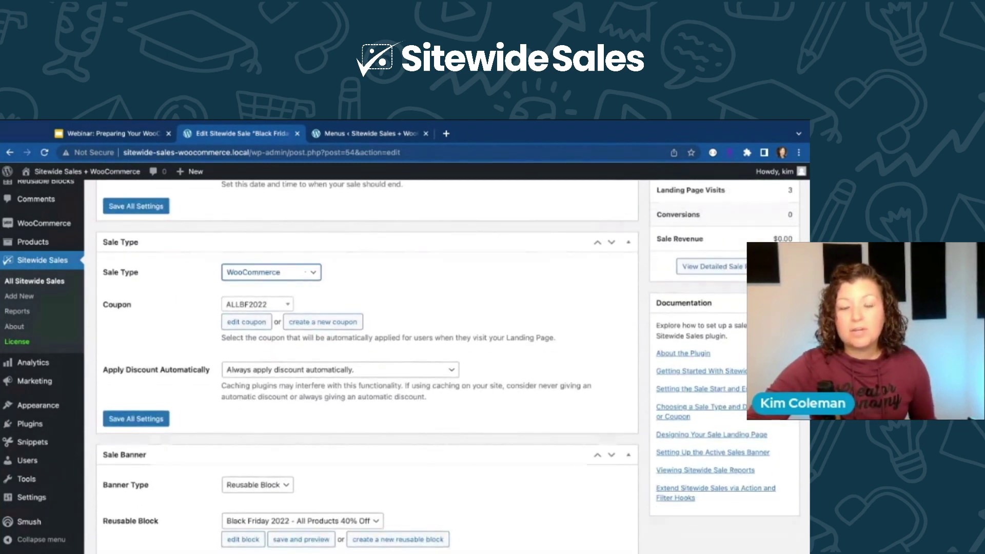
left_click(268, 305)
left_click(244, 364)
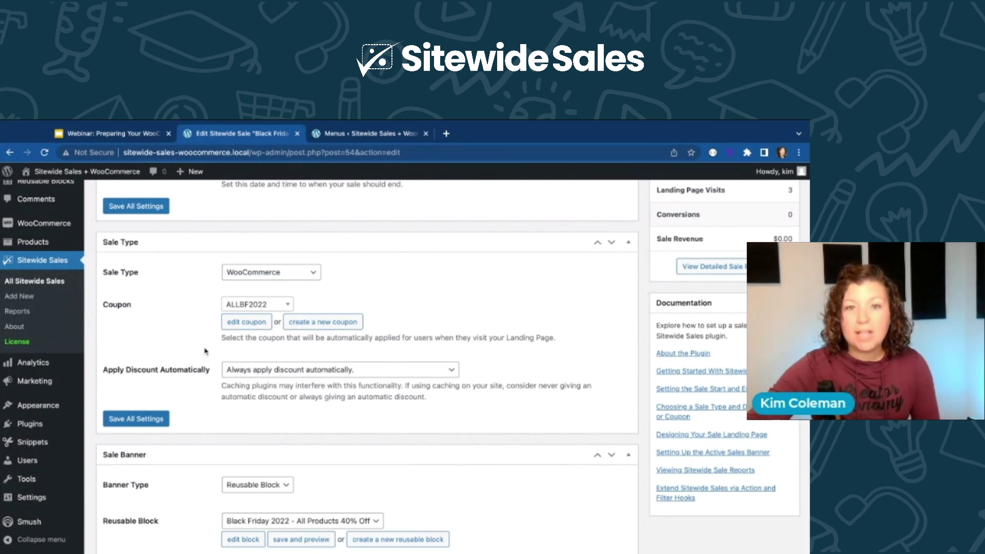
triple_click(105, 370)
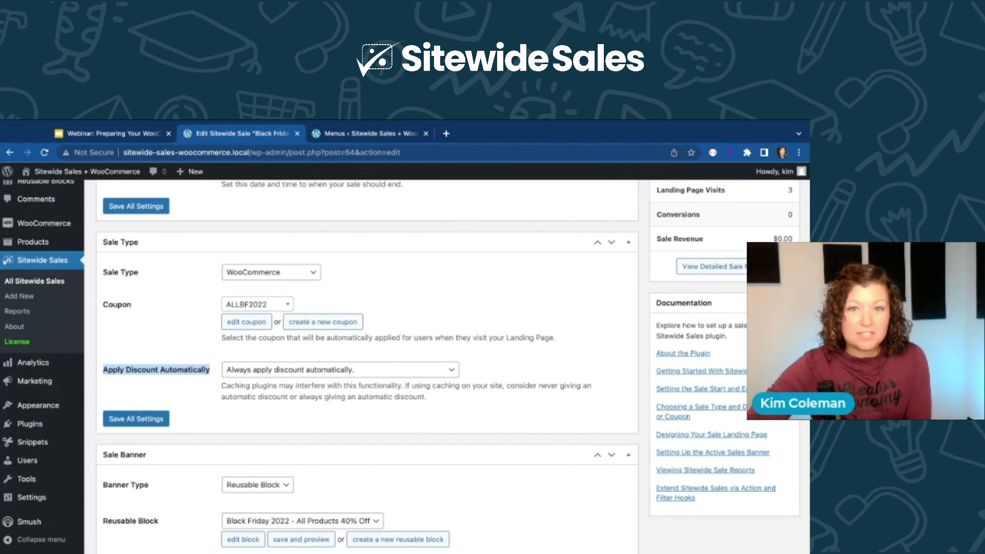
left_click(280, 388)
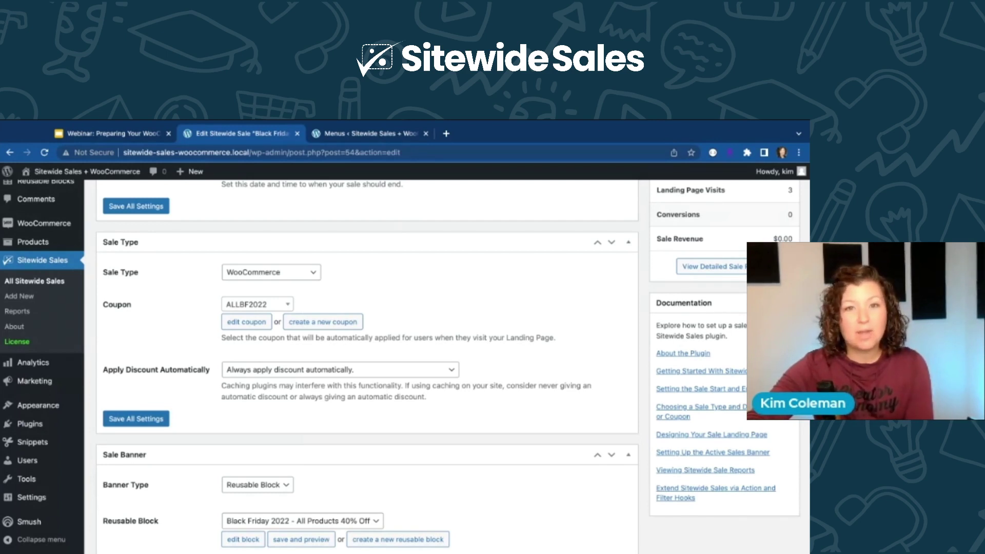
Examine the Sale Banner settings of the sale, including the available banner types.
scroll(367, 366, "down", 2)
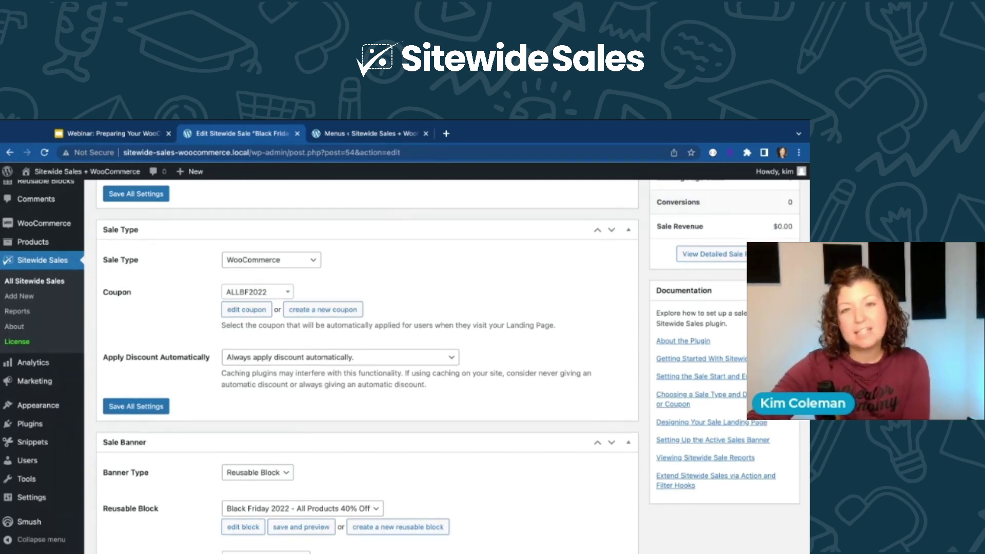
scroll(367, 367, "down", 1)
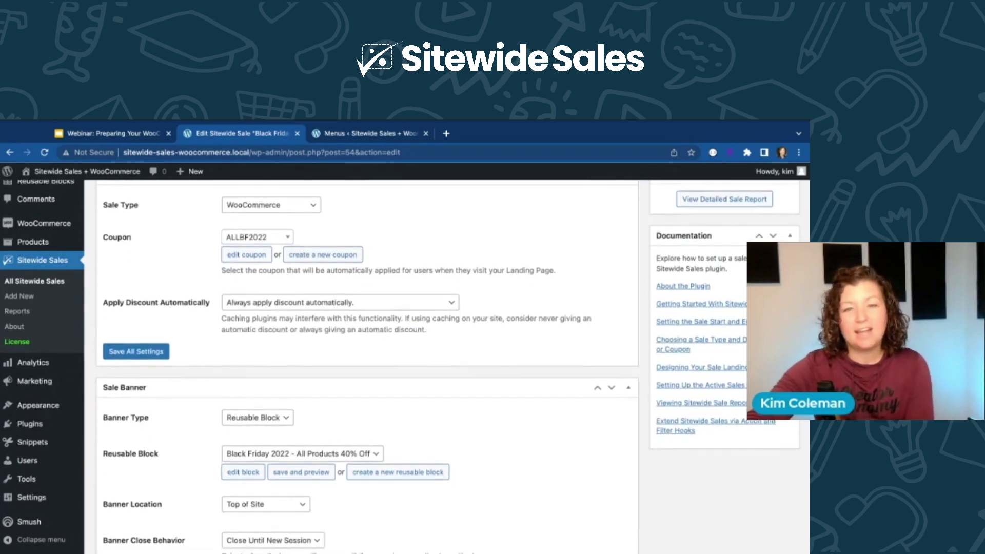
scroll(367, 367, "down", 6)
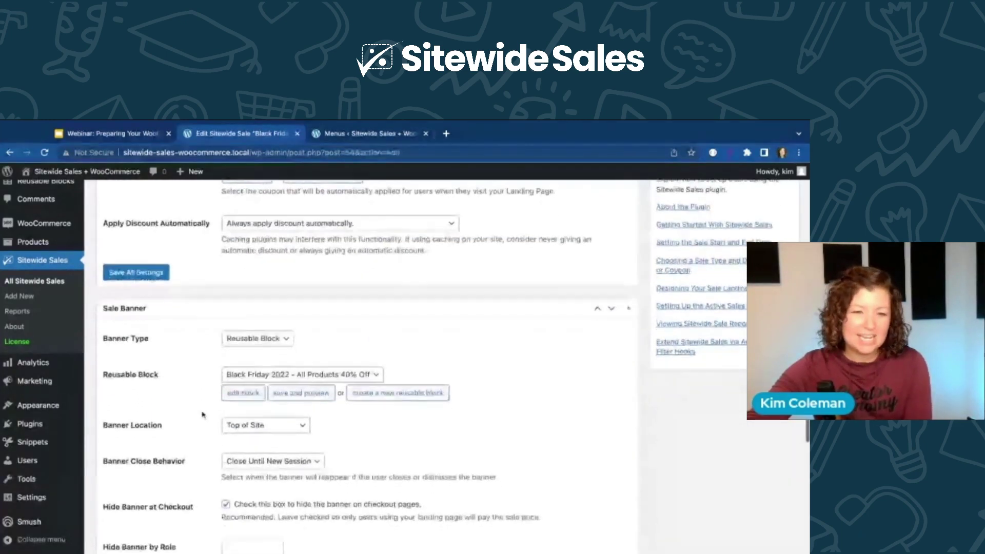
scroll(337, 219, "up", 1)
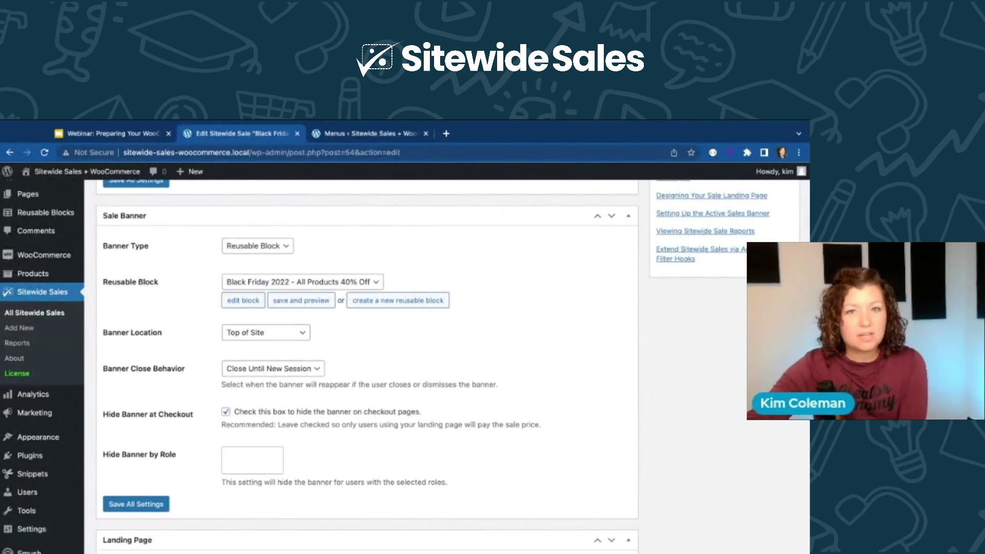
left_click(271, 247)
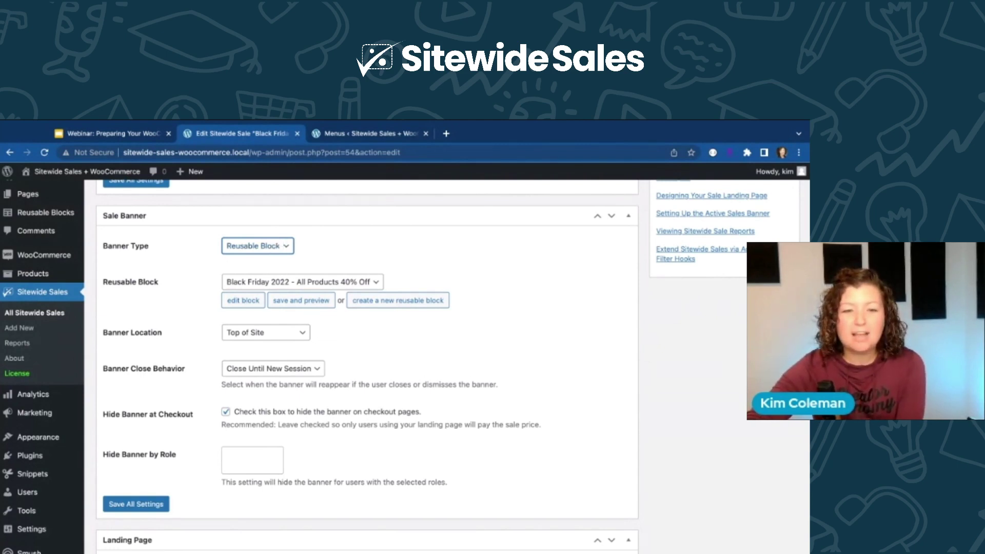
Open the sale banner's reusable block to inspect its contents, and return to the sale settings.
left_click(244, 301)
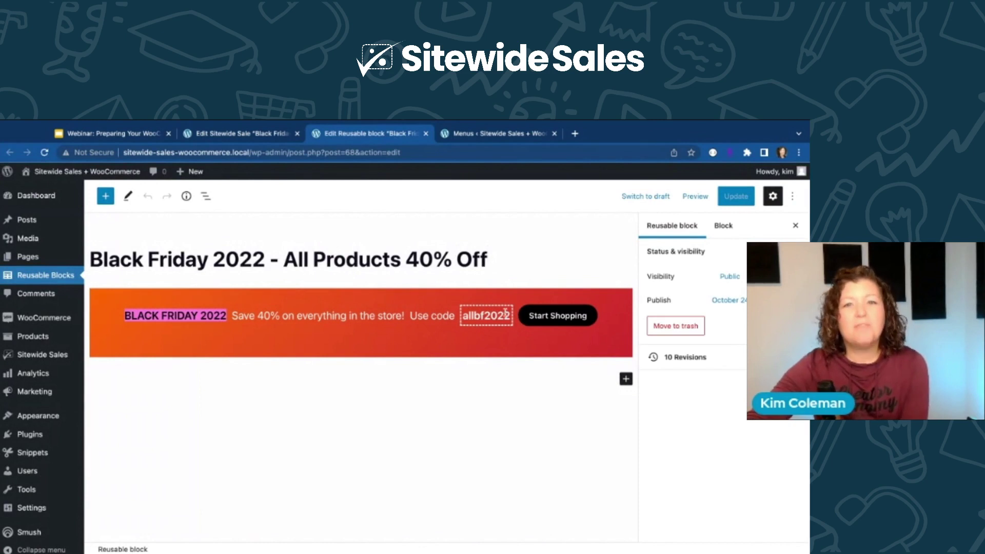
left_click(585, 308)
left_click(357, 285)
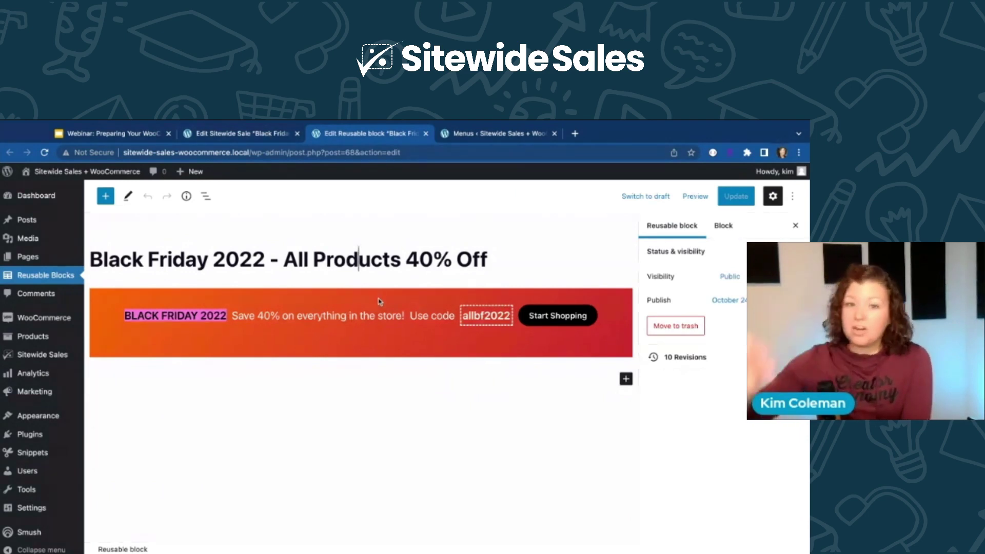
left_click(244, 132)
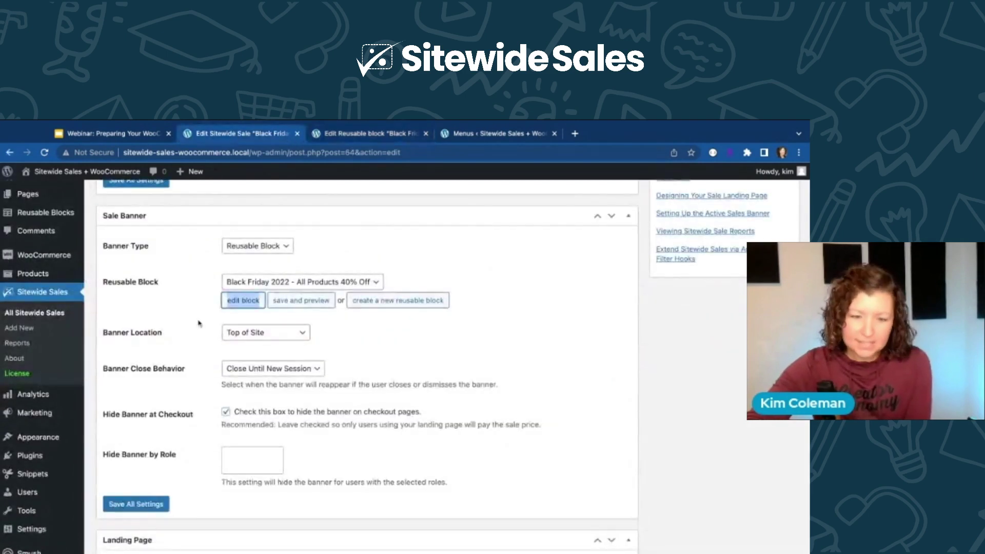
Set the Banner Close Behavior to Close Until Refresh.
left_click(311, 369)
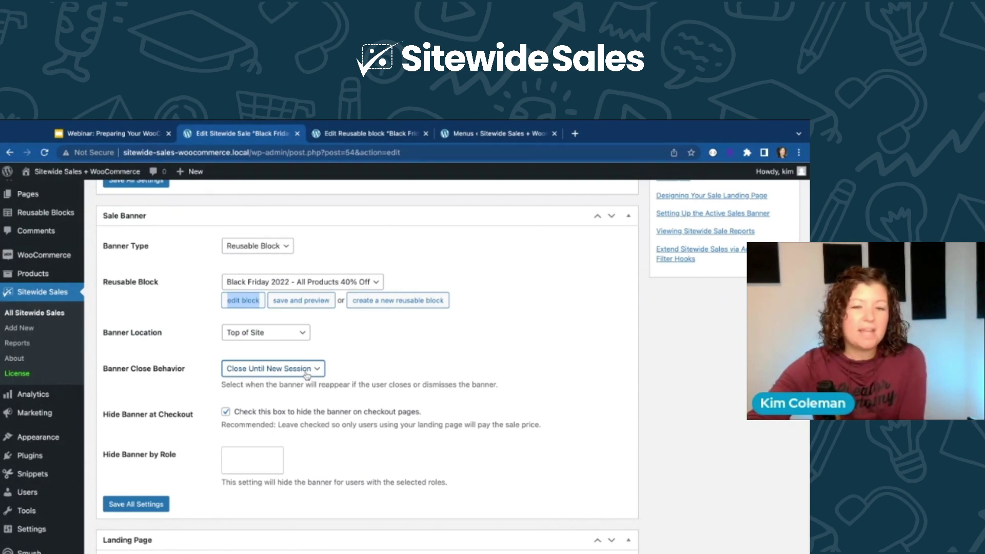
left_click(233, 381)
left_click(181, 421)
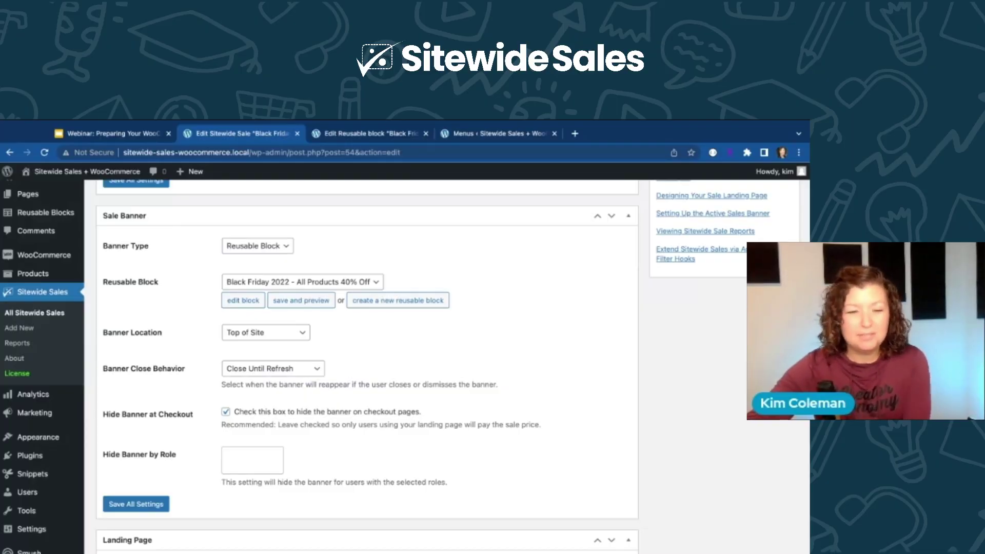
Examine the user roles available for Hide Banner by Role without selecting any.
scroll(236, 347, "down", 5)
left_click(236, 347)
scroll(264, 410, "down", 2)
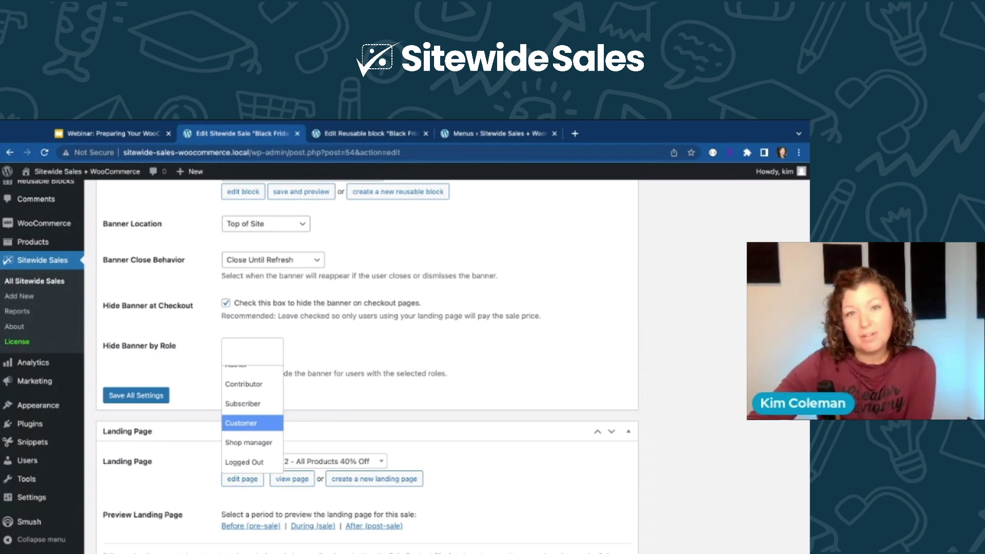
left_click(200, 385)
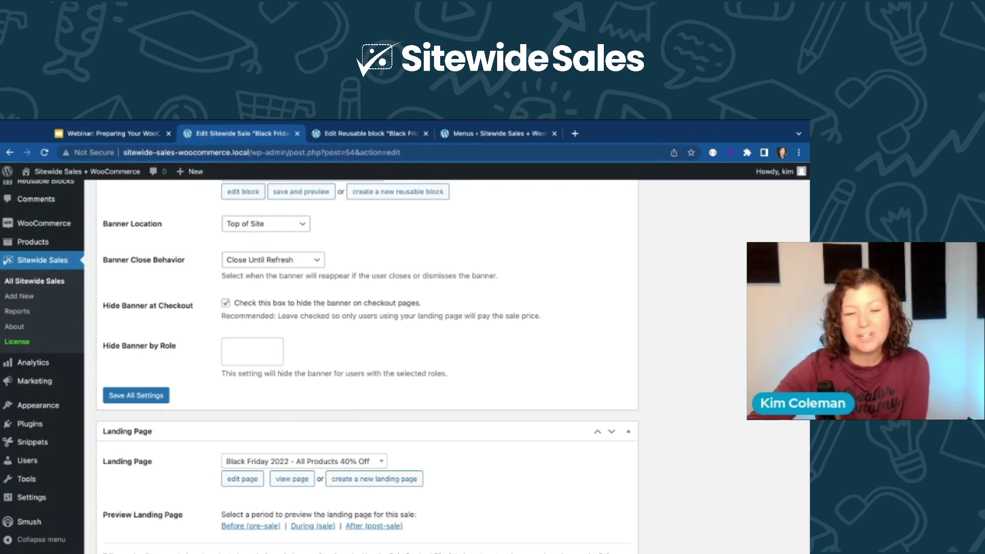
left_click(241, 353)
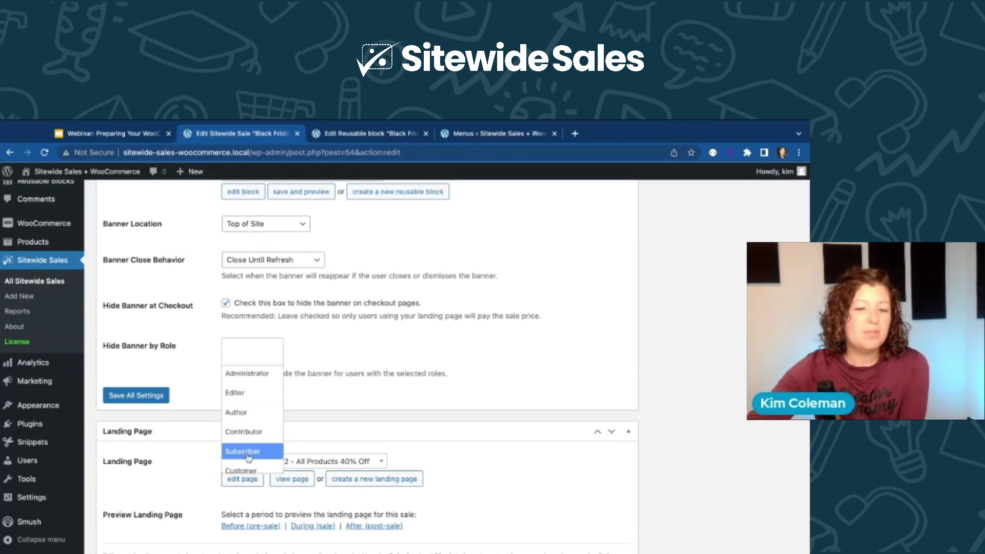
scroll(248, 457, "down", 2)
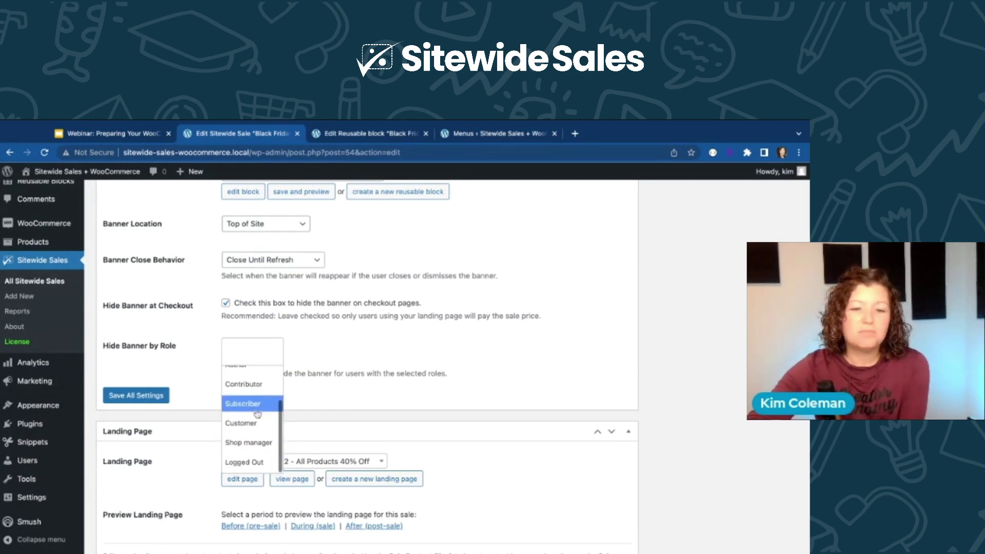
left_click(208, 374)
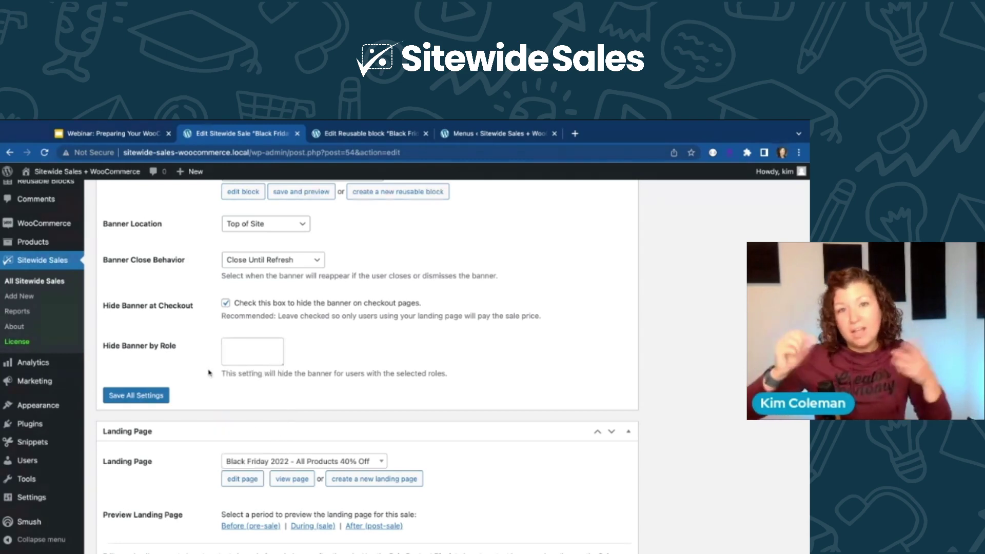
View the sale's "Black Friday 2022 - All Products 40% Off" landing page and look through its banner and discounted products.
scroll(208, 372, "down", 3)
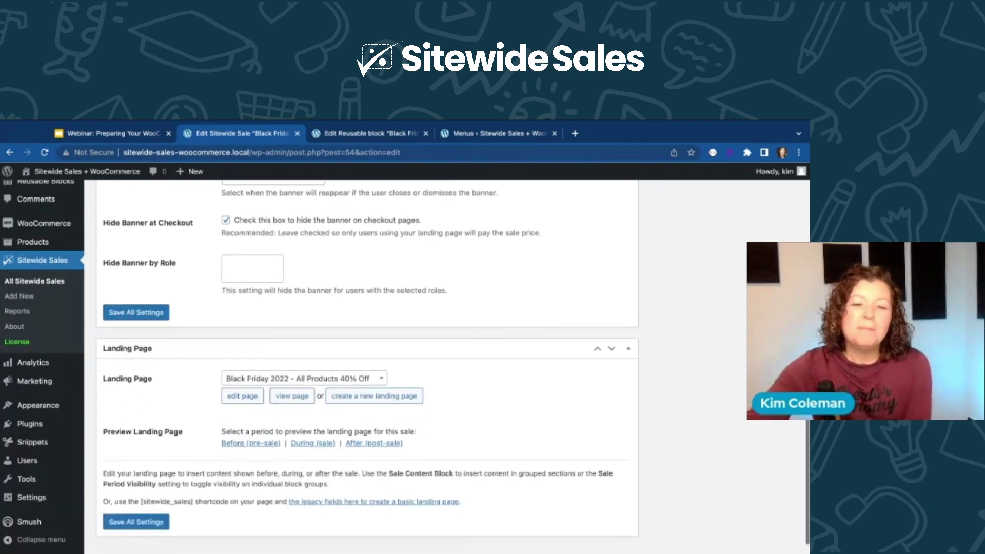
scroll(241, 370, "down", 1)
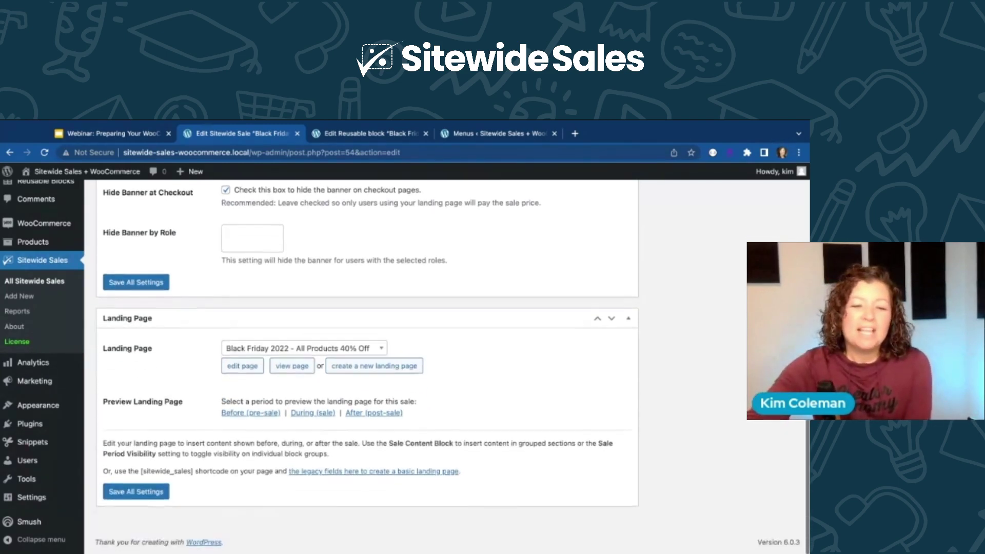
left_click(300, 370)
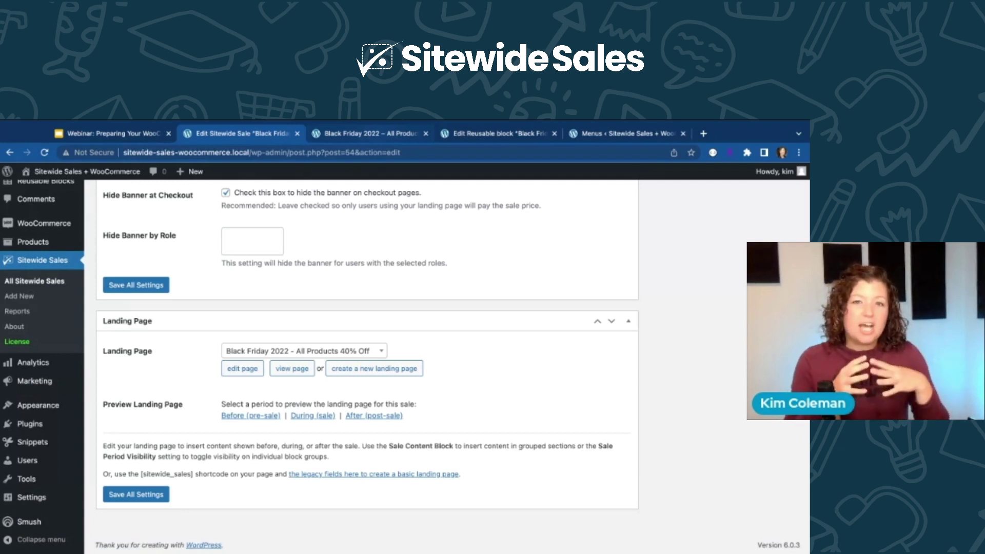
key("ctrl+Tab")
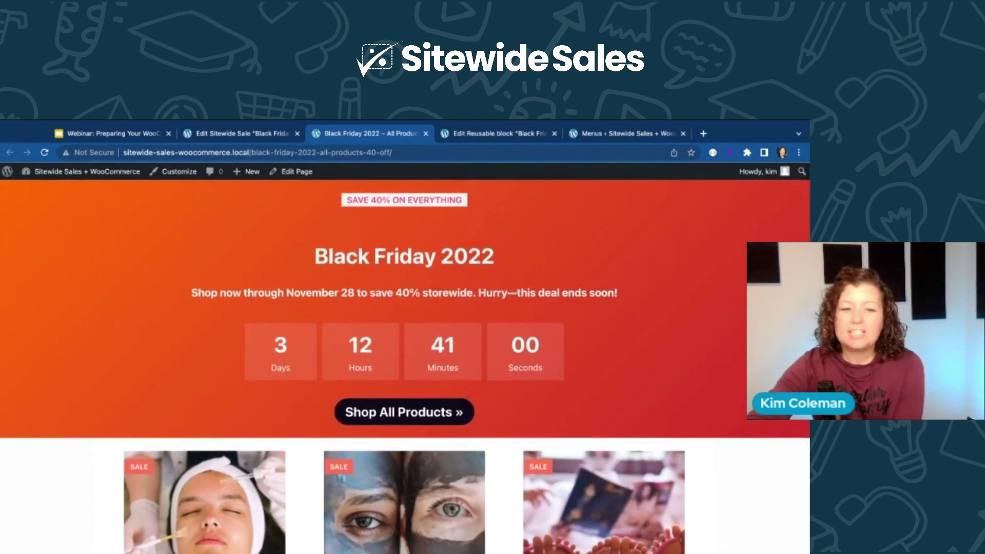
scroll(405, 367, "down", 3)
scroll(515, 280, "down", 7)
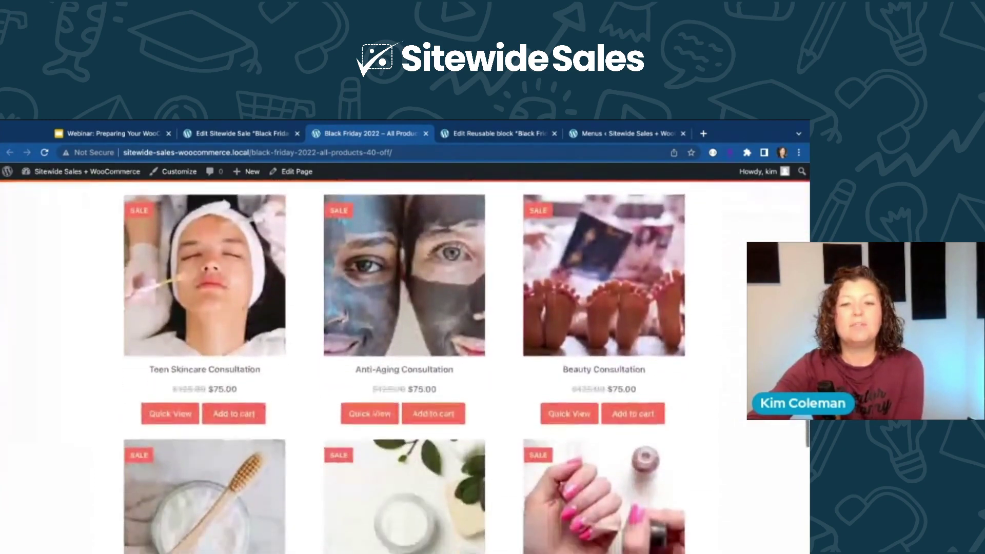
Check the Anti-Aging Consultation's sale price in its quick view and look through the remaining discounted products on the landing page.
scroll(515, 280, "up", 2)
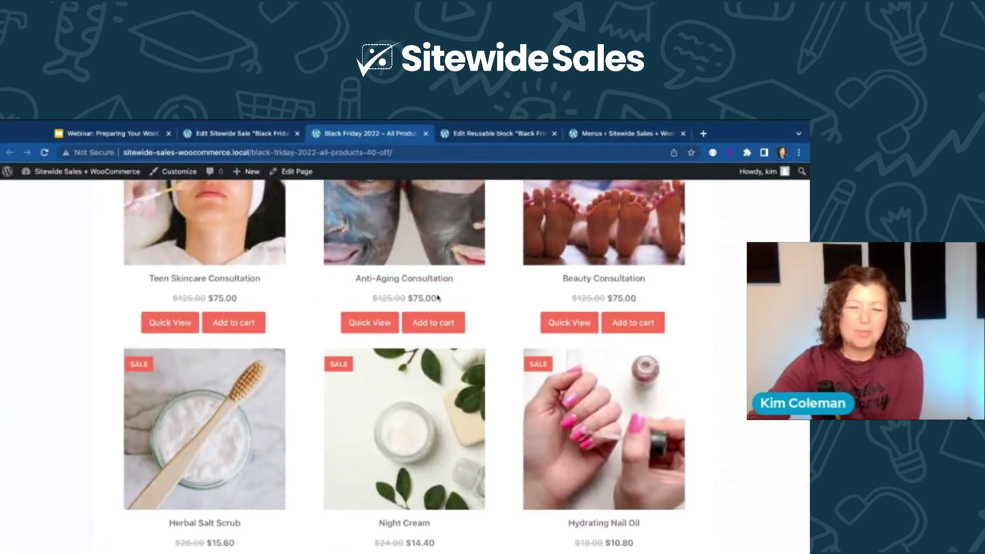
left_click(367, 325)
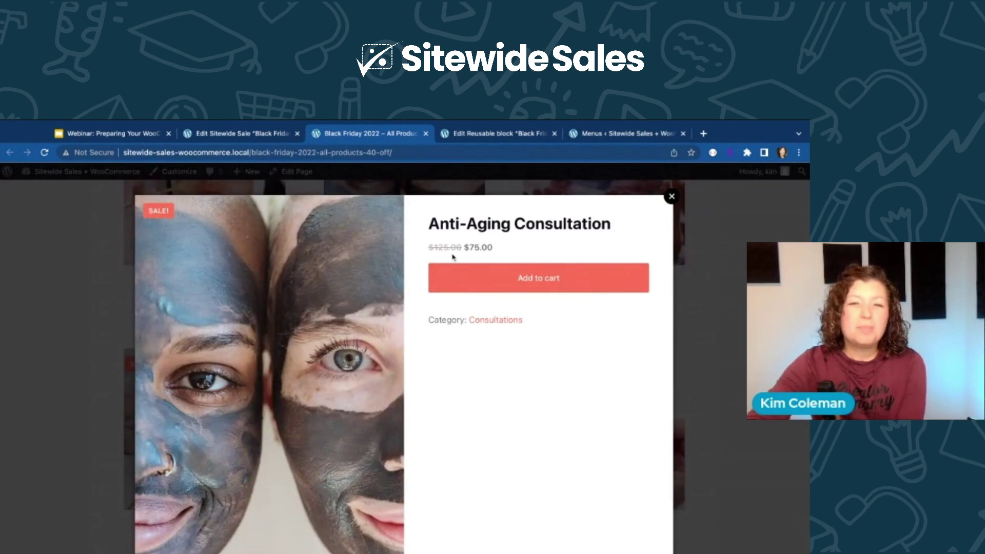
left_click(671, 197)
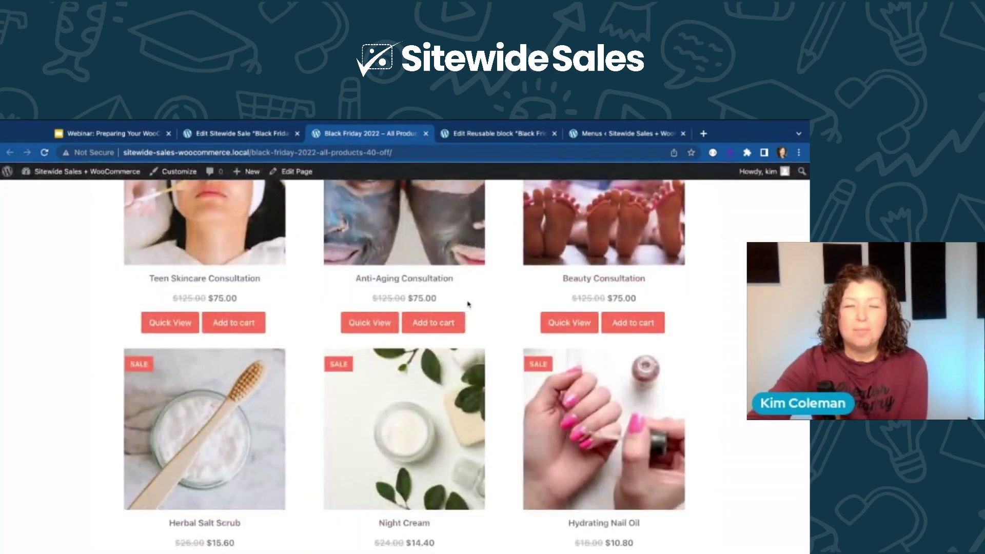
scroll(468, 308, "down", 6)
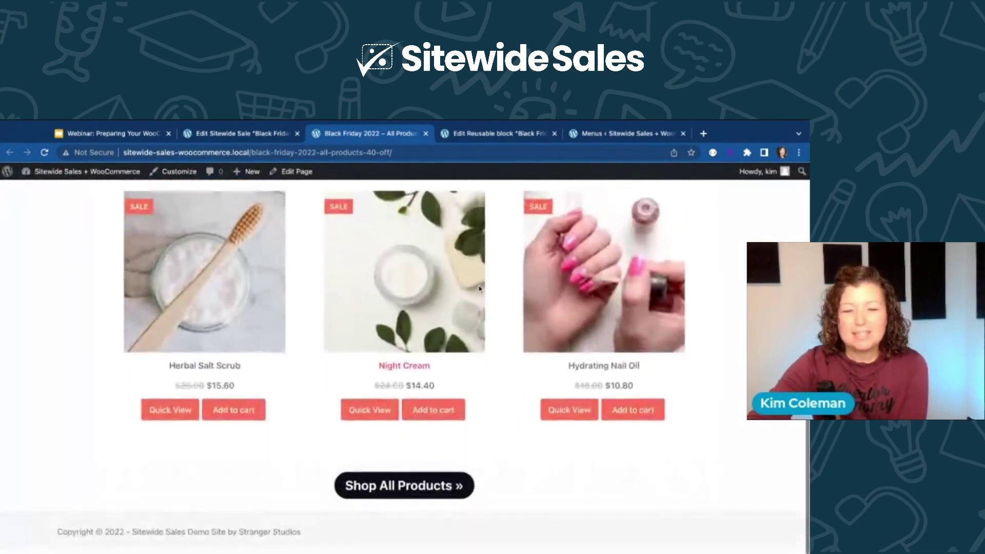
scroll(414, 429, "up", 15)
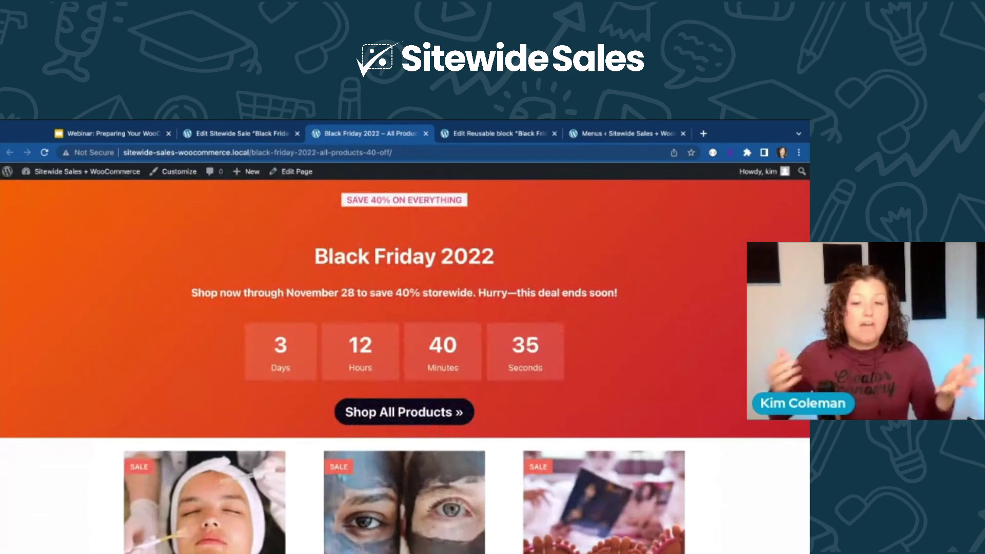
Follow the landing page's Shop All Products link and look through the sale prices across the storefront.
left_click(367, 419)
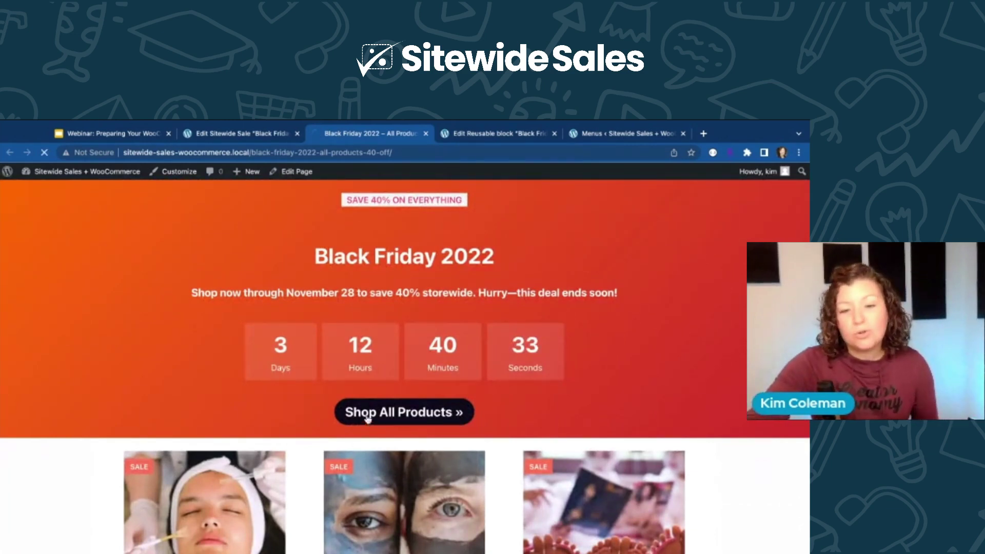
scroll(246, 245, "down", 2)
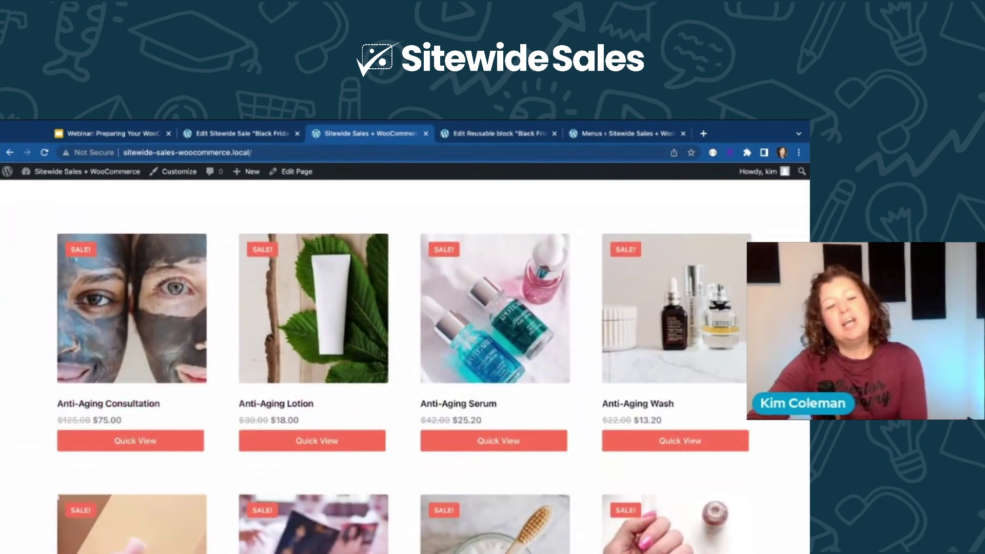
scroll(406, 367, "down", 5)
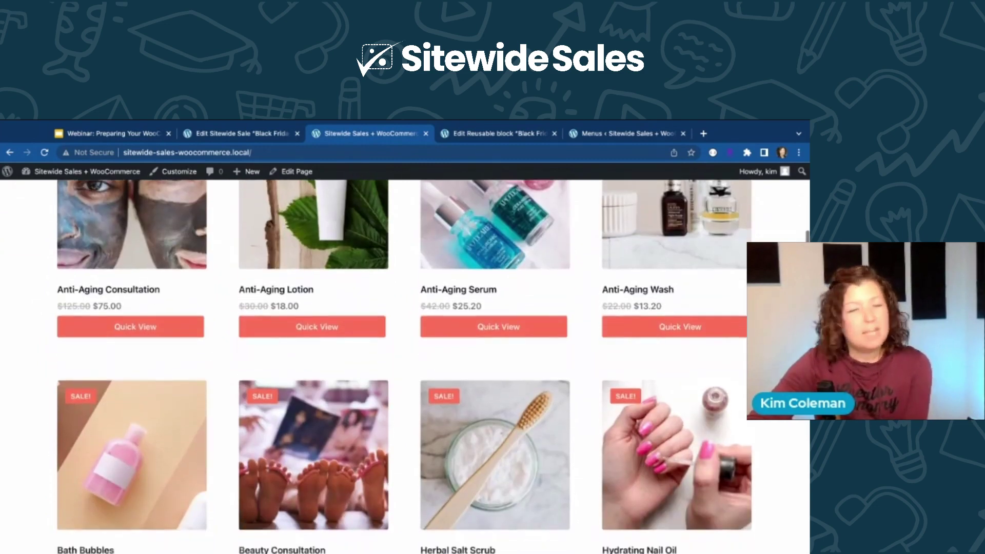
scroll(405, 366, "down", 10)
scroll(405, 366, "up", 15)
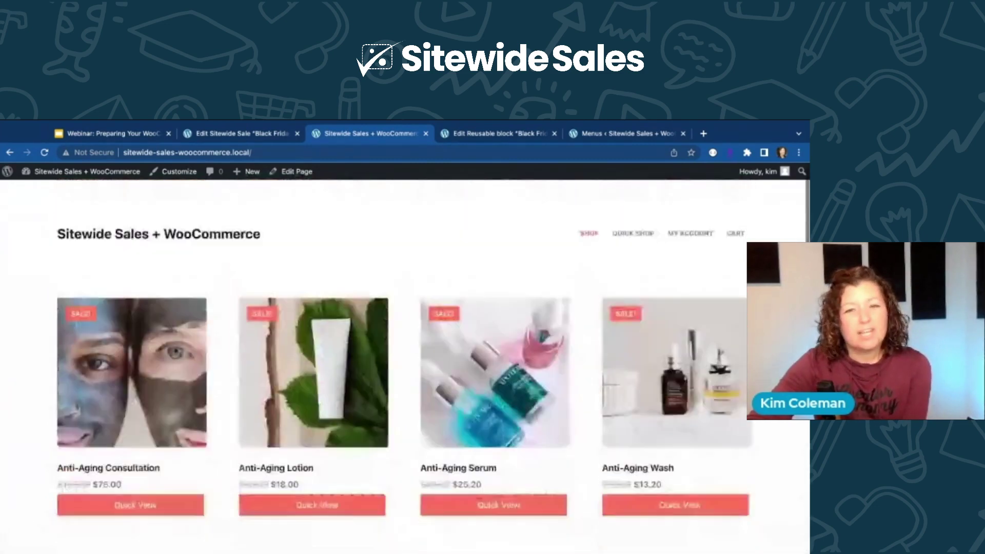
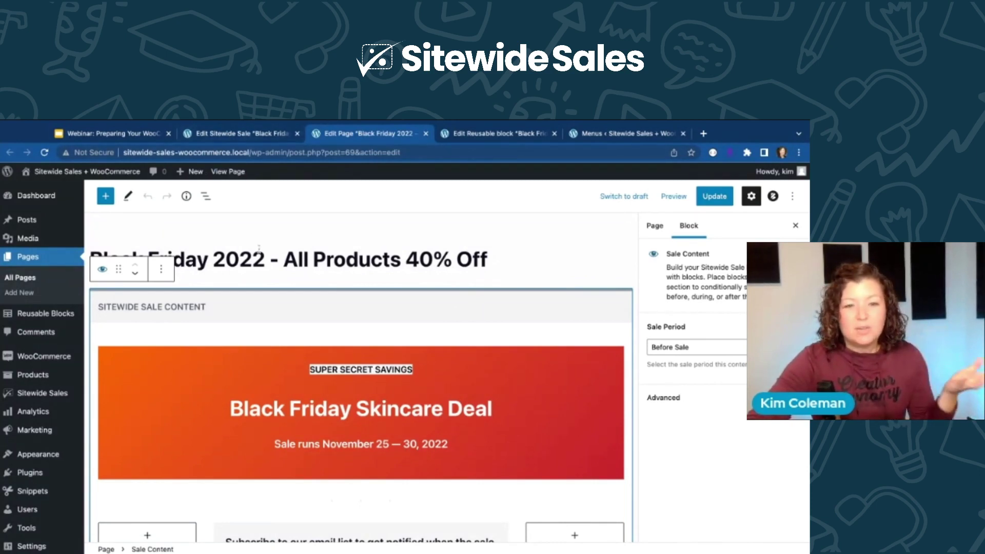
Examine the landing page's Sale Content blocks in the page editor, covering the before, during and after sale sections and the signup form shortcode.
scroll(293, 293, "down", 2)
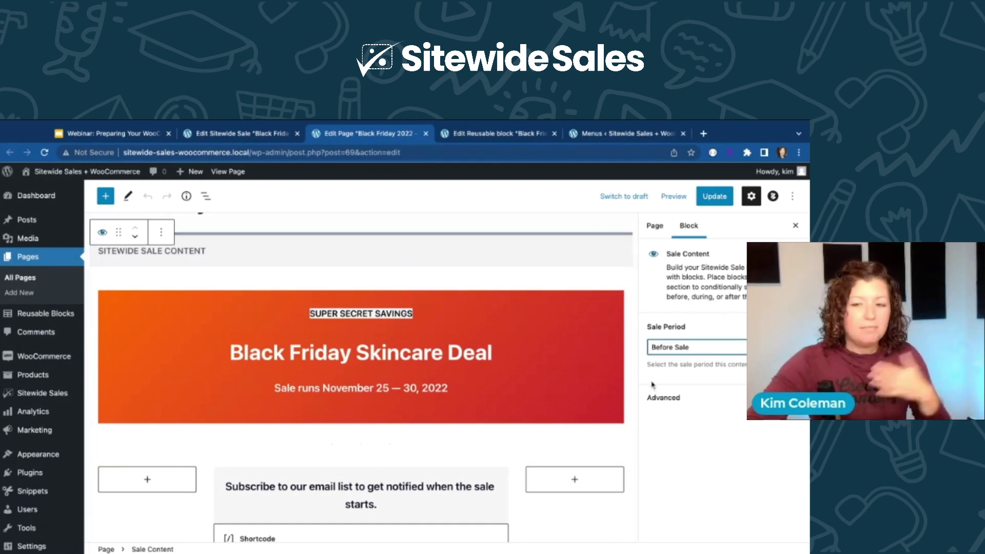
scroll(427, 373, "down", 1)
scroll(427, 373, "down", 5)
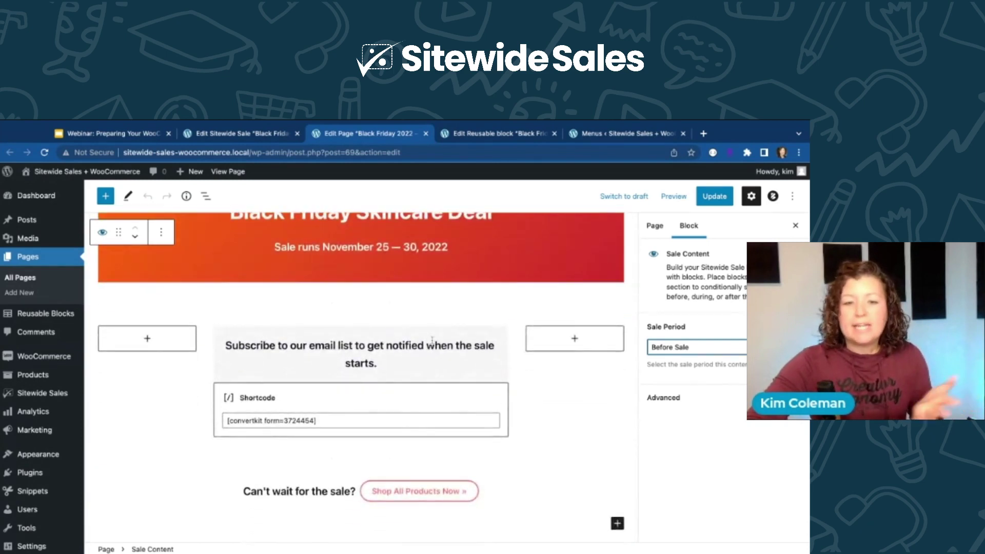
left_click(430, 356)
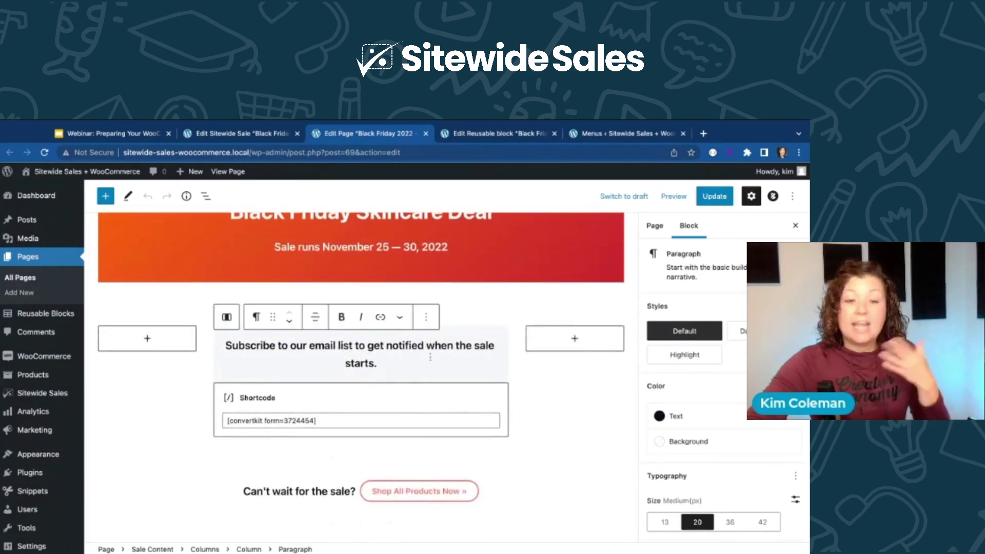
left_click(381, 402)
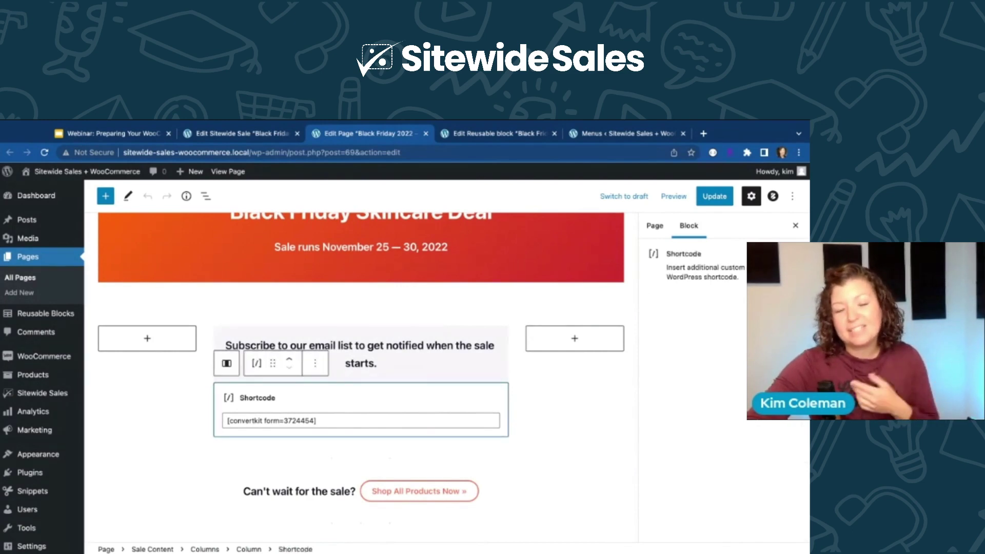
scroll(381, 402, "down", 9)
scroll(381, 402, "down", 15)
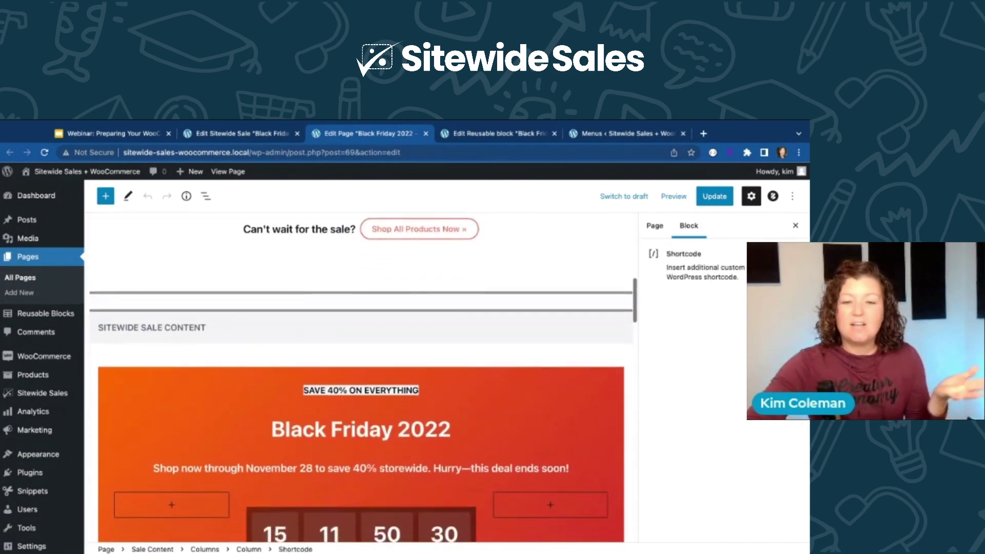
scroll(381, 402, "down", 15)
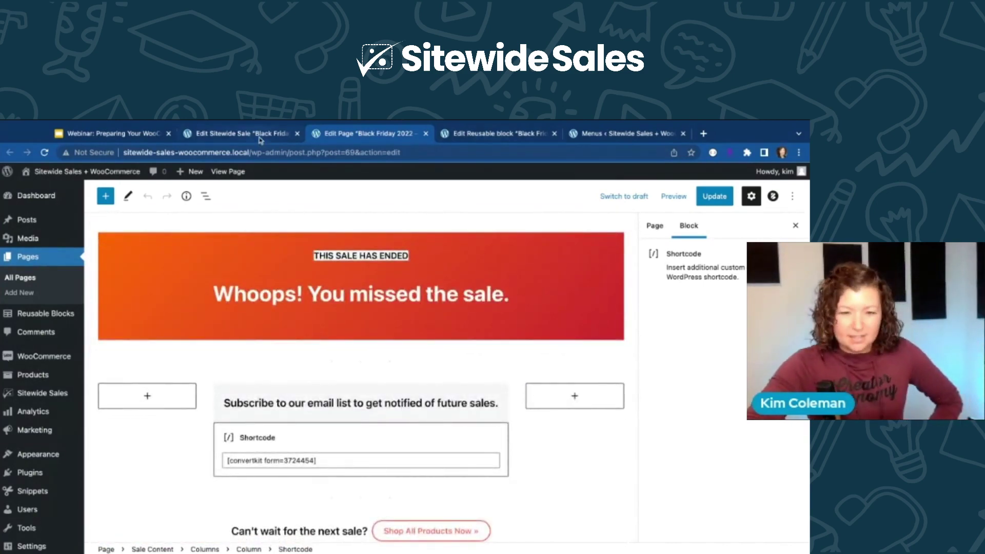
Preview the landing page for the Before (pre-sale) period, inspect its preview URL parameter and signup form, and close the landing page tabs.
left_click(241, 134)
left_click(264, 416)
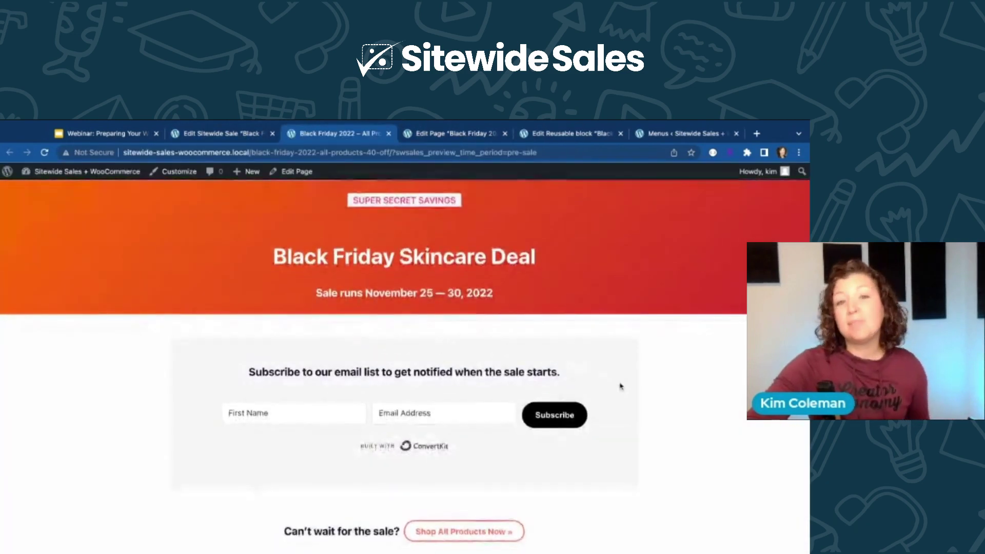
left_click_drag(391, 153, 541, 153)
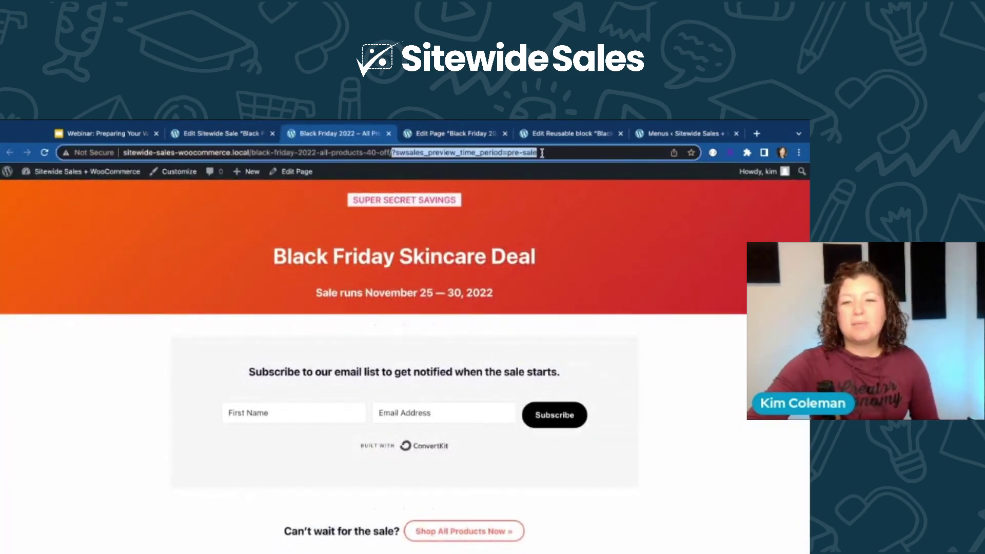
left_click(580, 231)
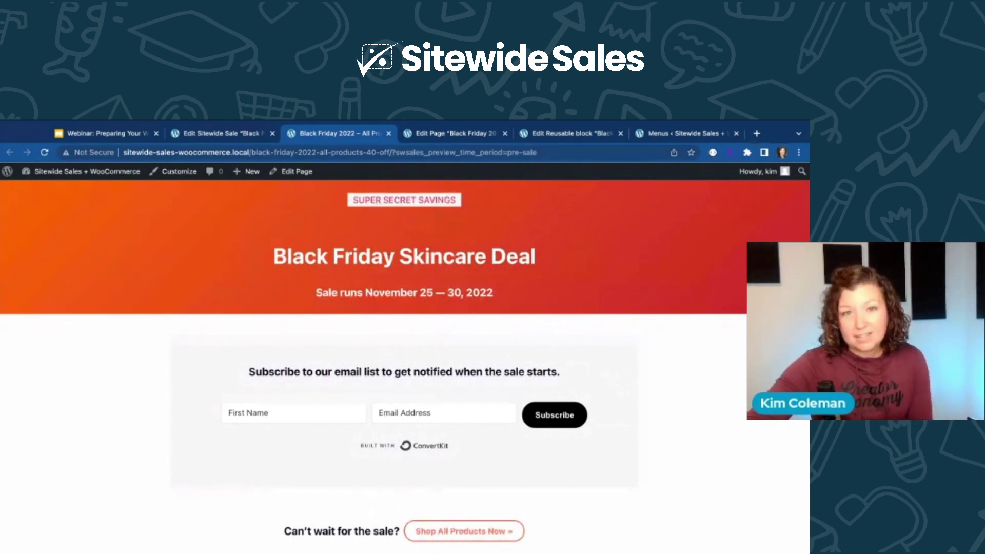
scroll(267, 363, "down", 2)
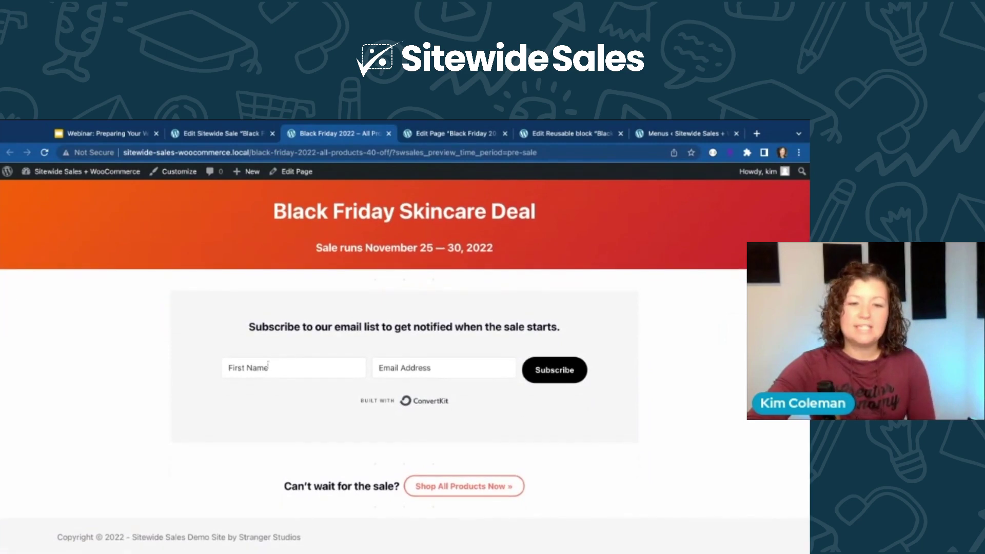
scroll(273, 367, "up", 2)
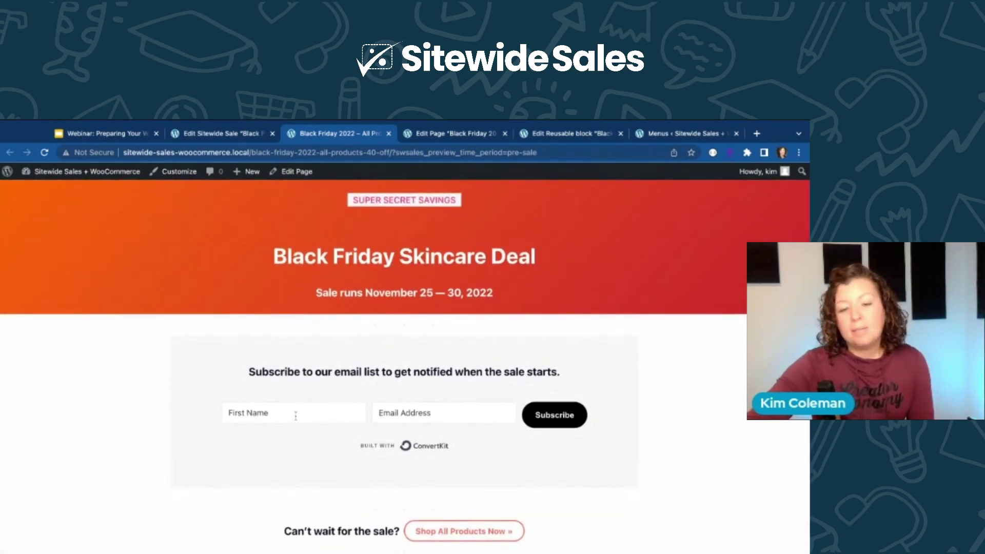
scroll(296, 415, "down", 2)
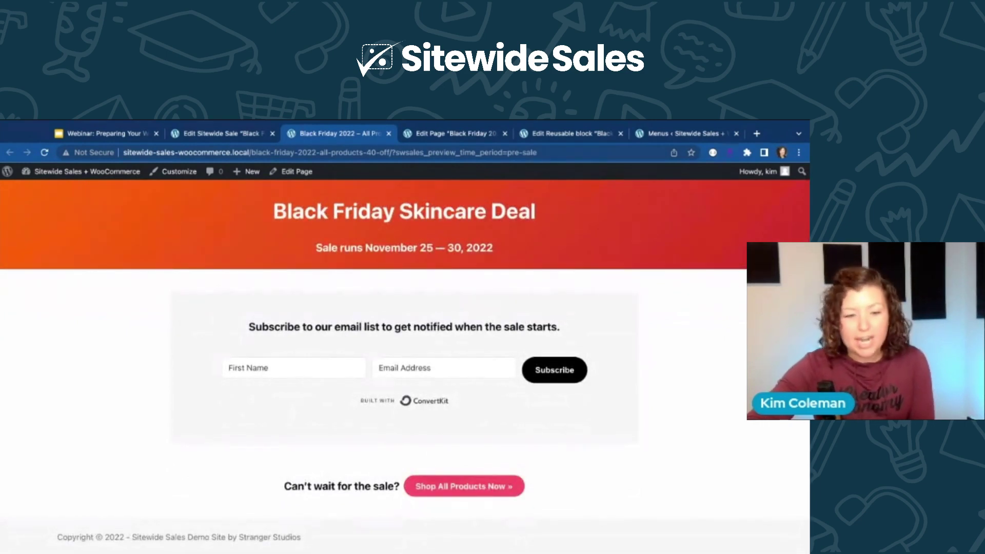
left_click(388, 133)
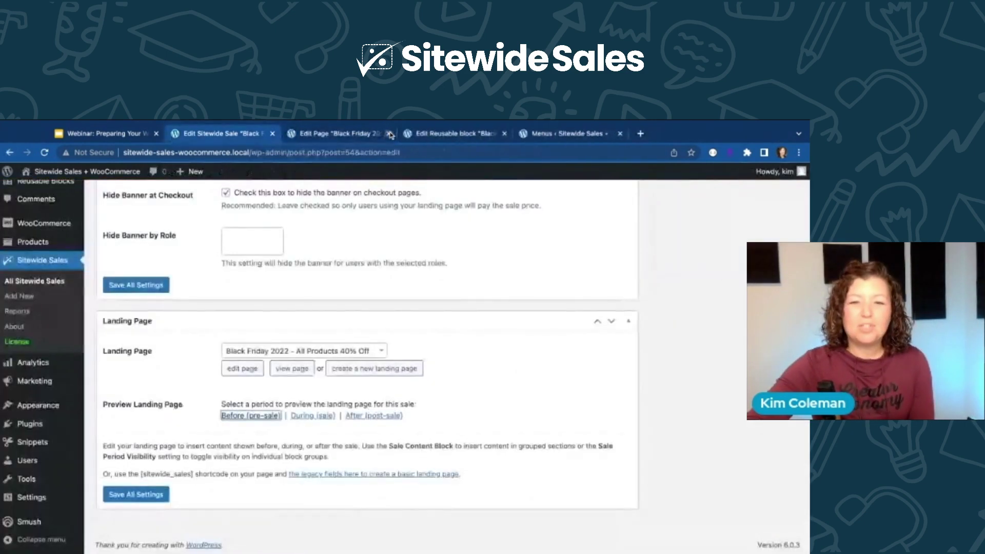
left_click(389, 133)
Open the "Black Friday 2022 - Consultations Only" sale and review its dates, coupon, discount behaviour, banner and landing page settings.
left_click(47, 286)
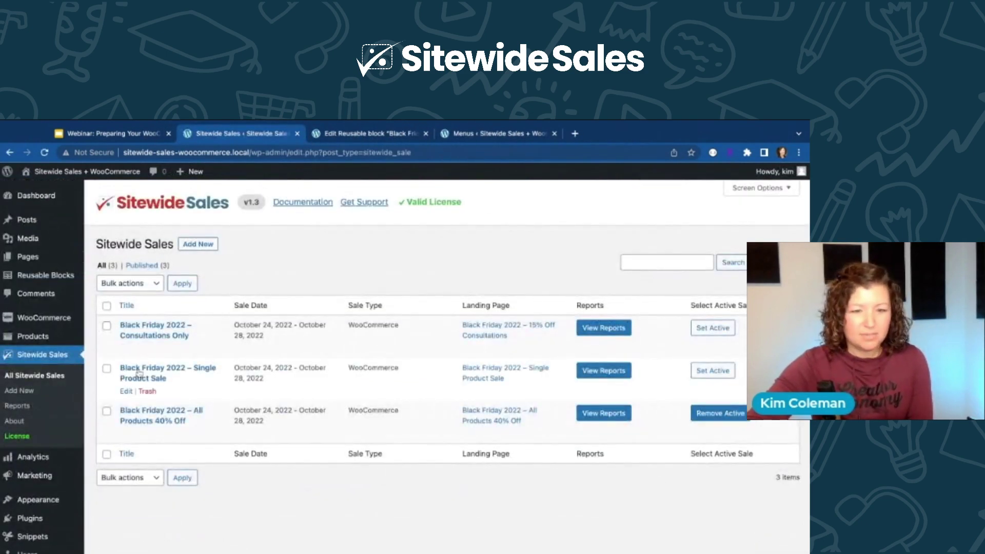
left_click(149, 336)
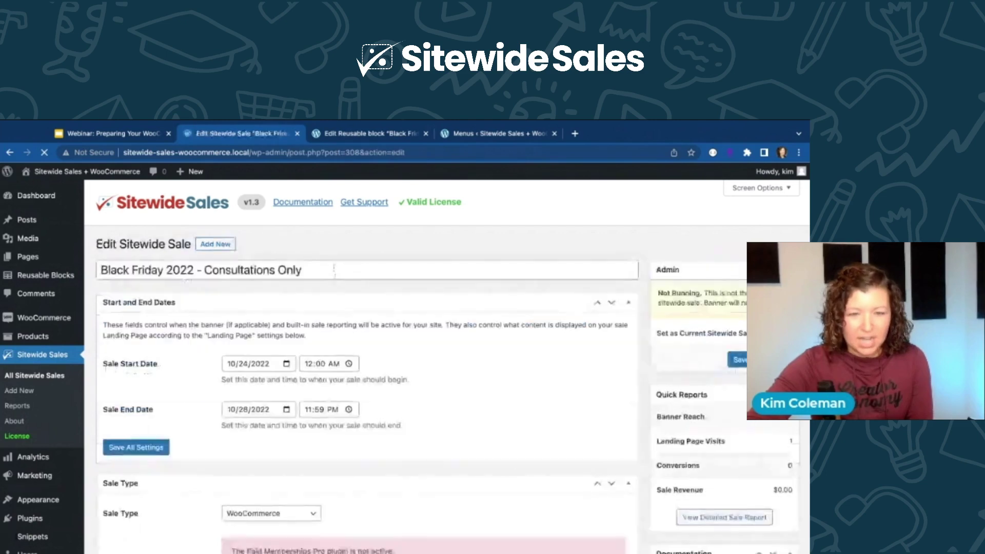
scroll(221, 378, "down", 7)
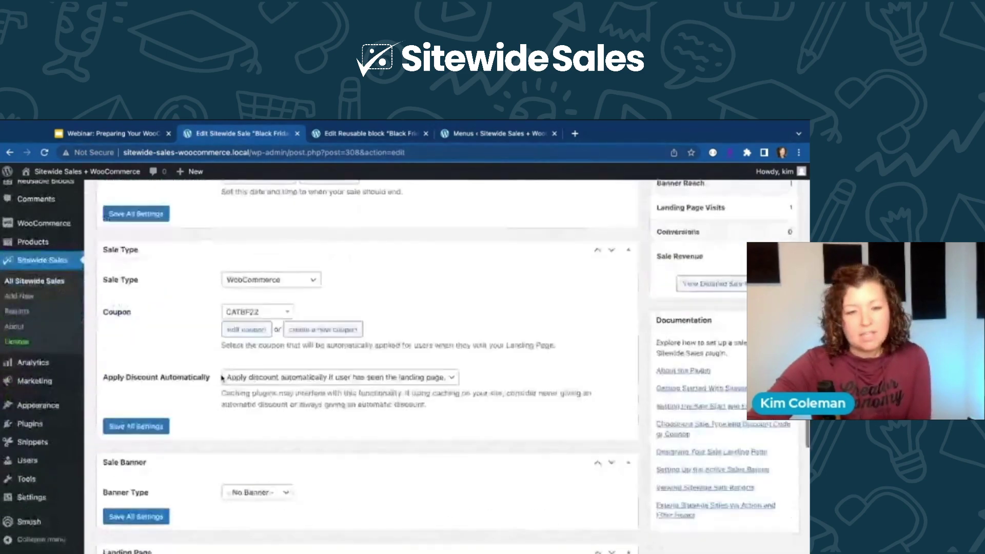
scroll(222, 378, "up", 4)
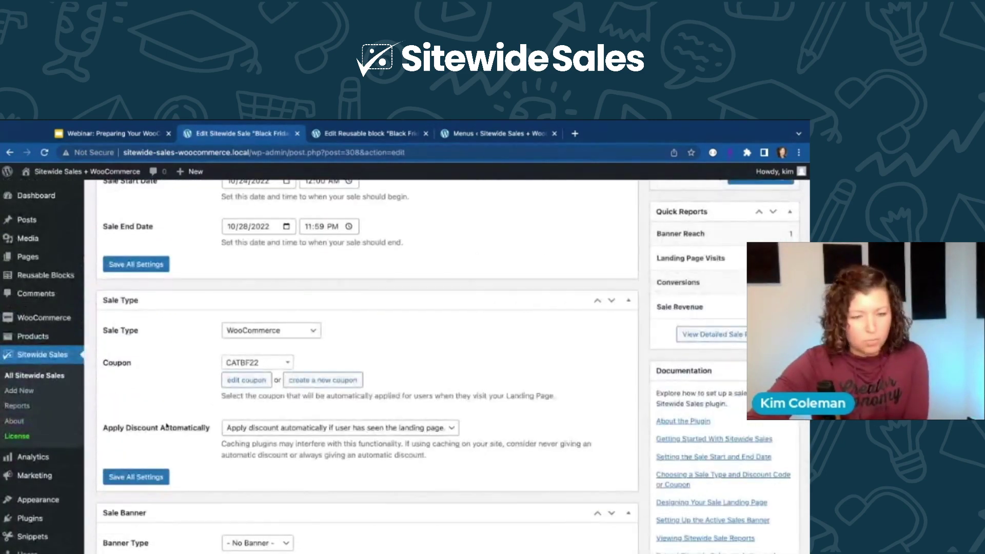
scroll(167, 425, "down", 2)
scroll(167, 426, "down", 1)
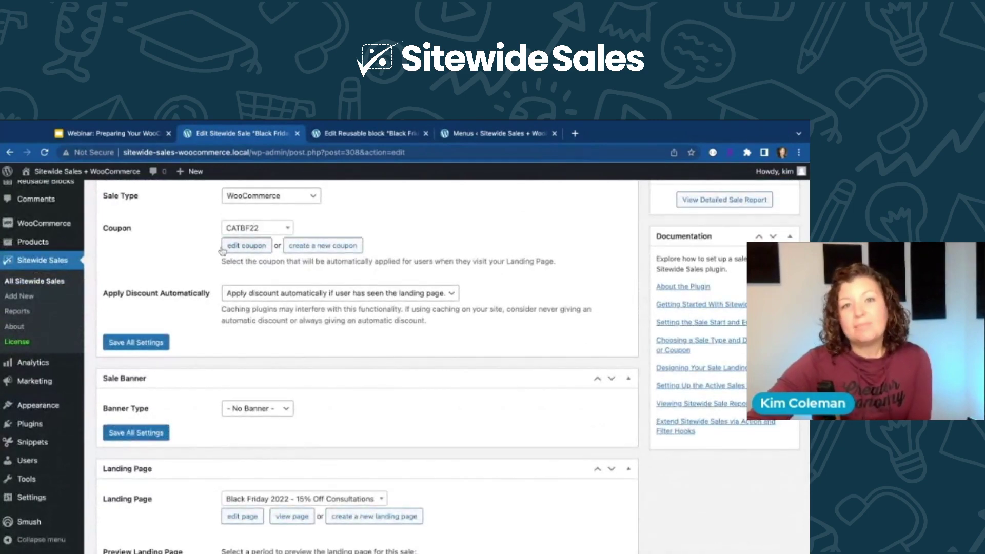
scroll(222, 249, "down", 3)
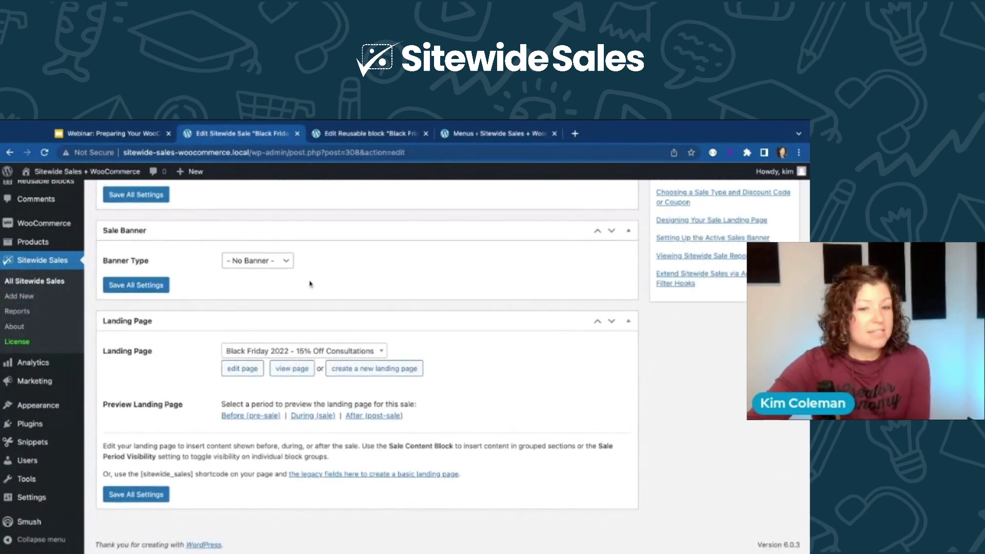
View the "Black Friday 2022 - 15% Off Consultations" landing page and compare it with the sale's settings.
left_click(300, 376)
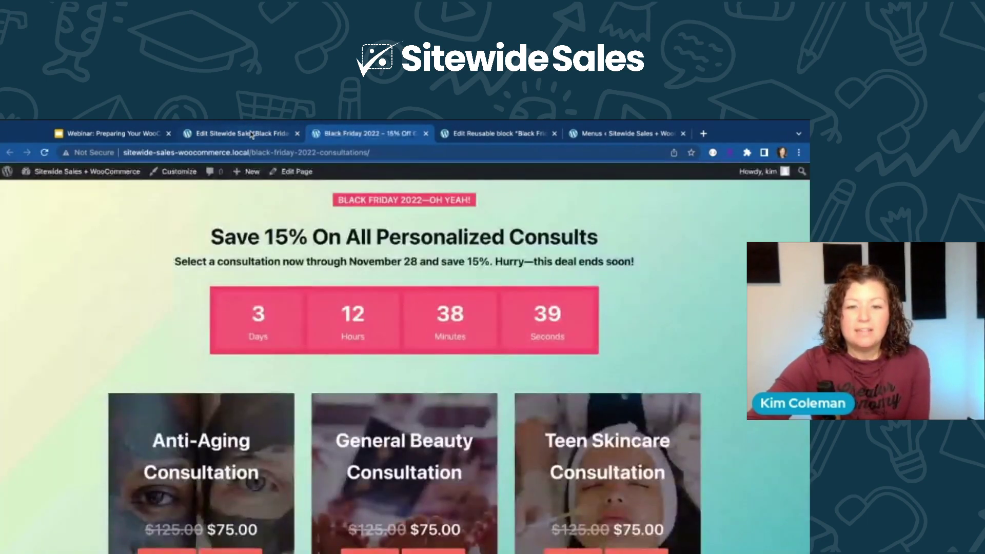
left_click(251, 134)
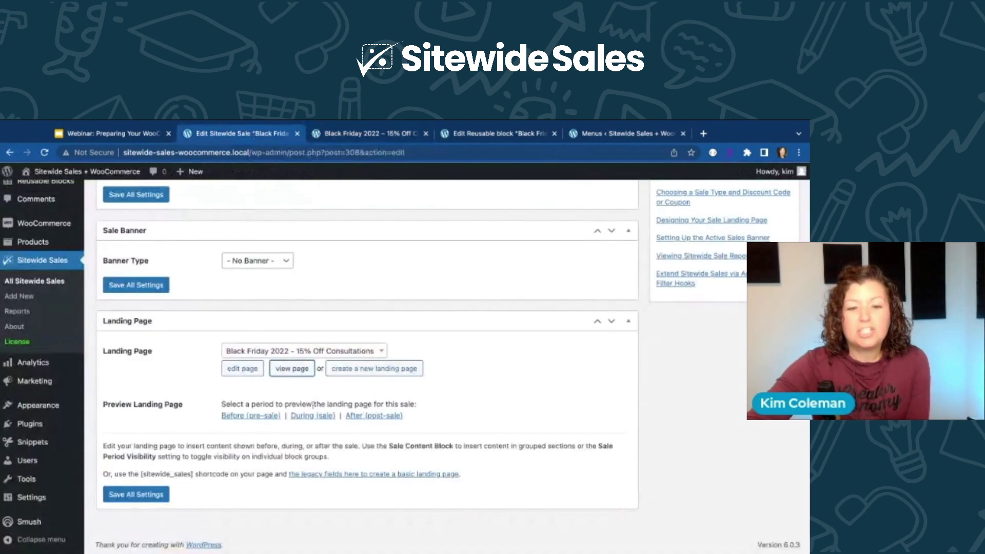
left_click(339, 134)
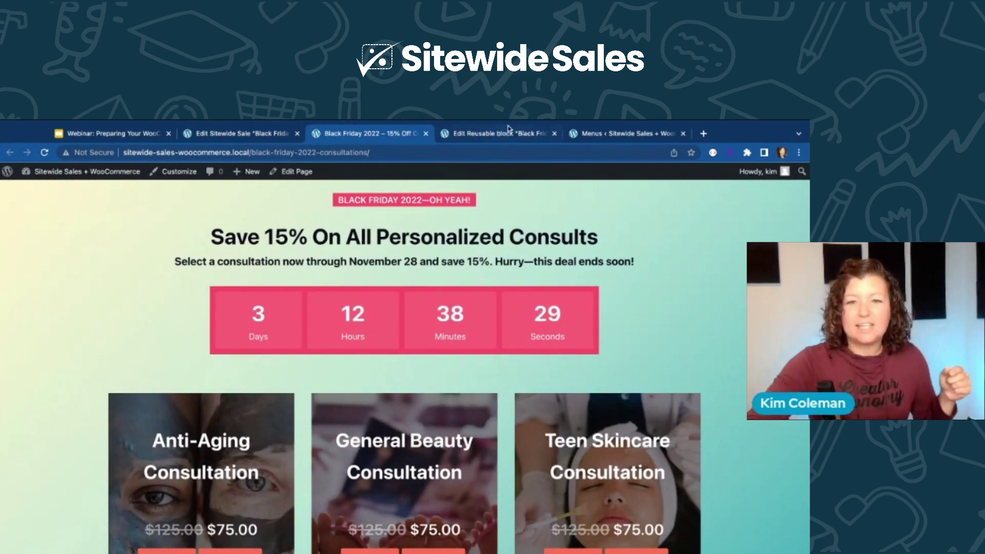
Make the Consultations Only sale the current sitewide sale, save it, and recheck the consultation prices on its landing page.
key("ctrl+shift+Tab")
key("ctrl+r")
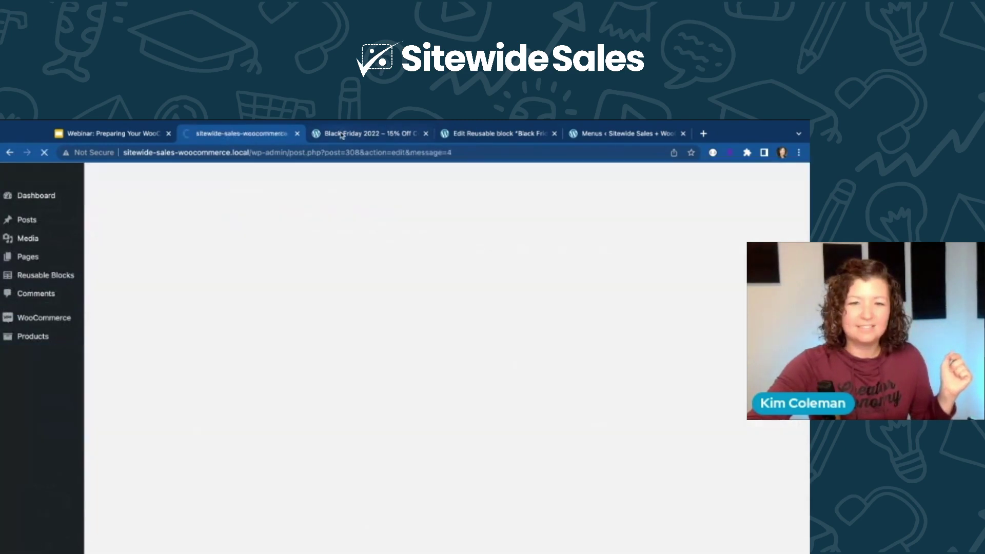
left_click(341, 134)
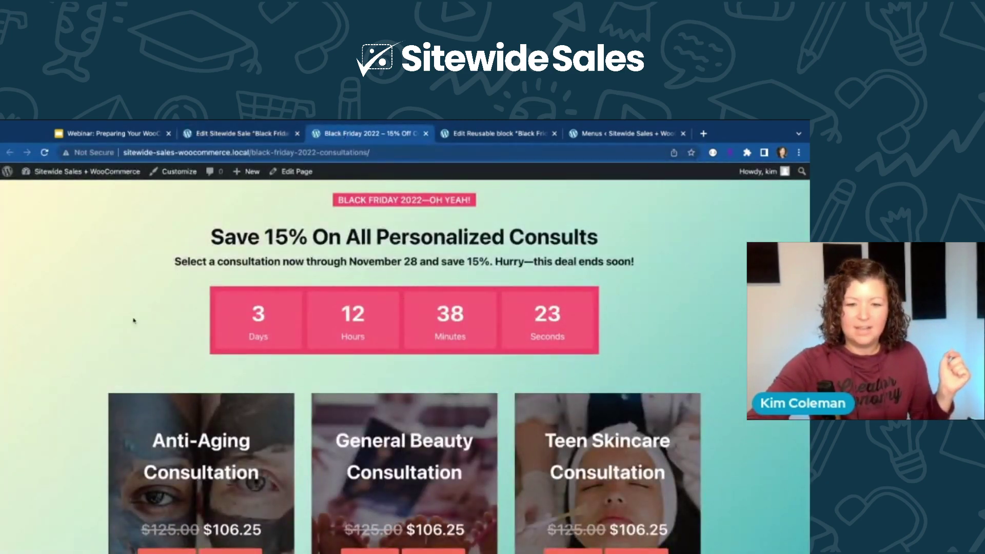
scroll(134, 306, "down", 2)
scroll(133, 307, "up", 2)
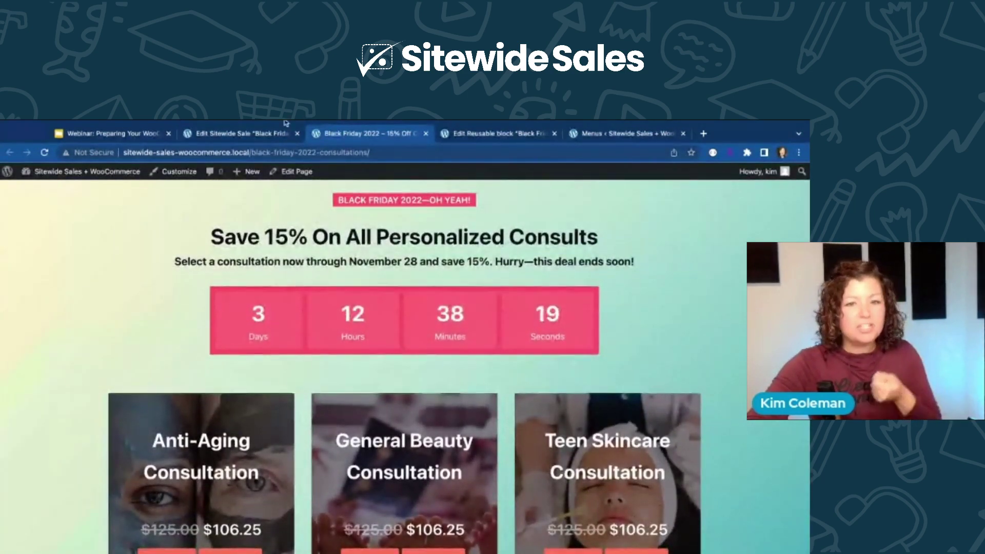
Inspect the Consultations landing page's URL, countdown, and the sale prices on the three consultation products.
left_click(296, 153)
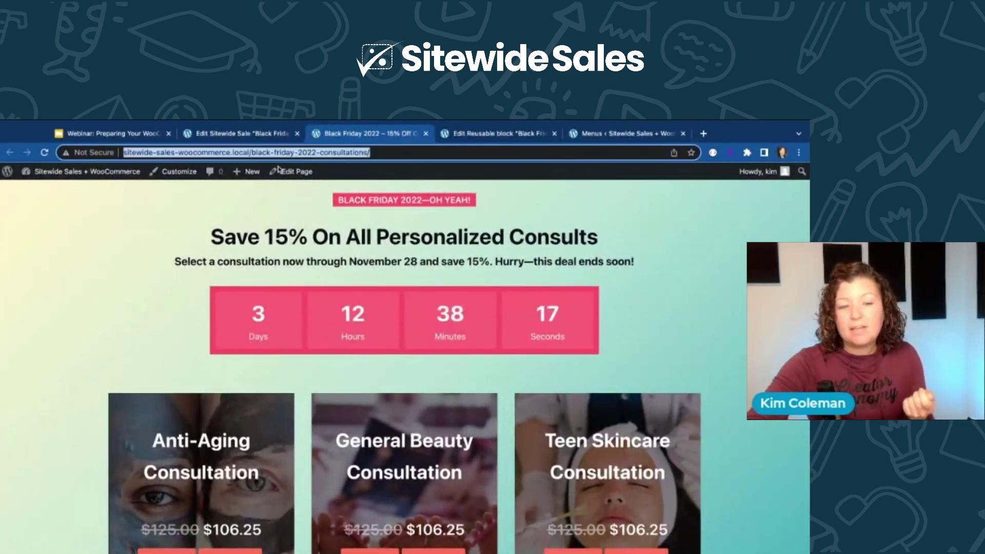
left_click(123, 328)
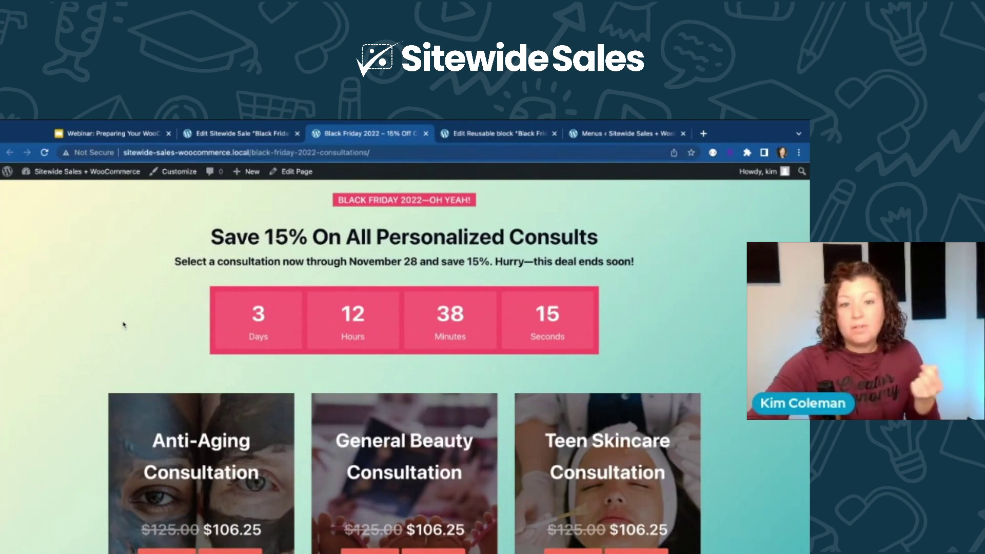
scroll(123, 325, "down", 1)
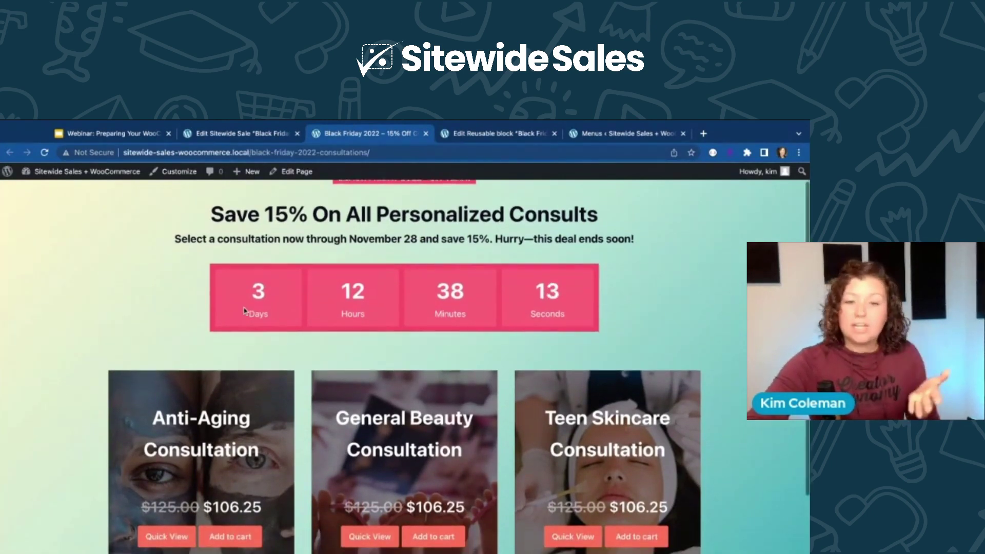
scroll(244, 310, "down", 2)
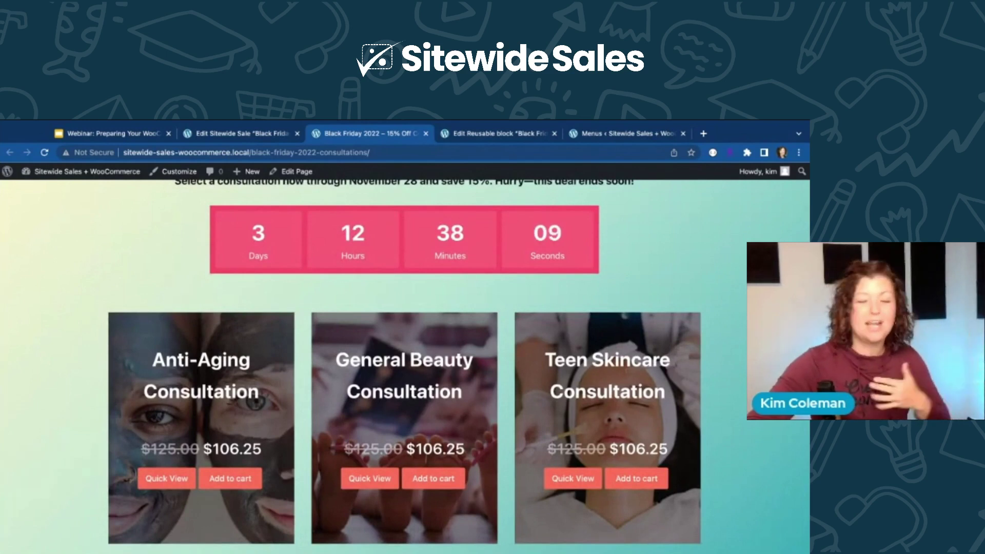
scroll(93, 397, "down", 1)
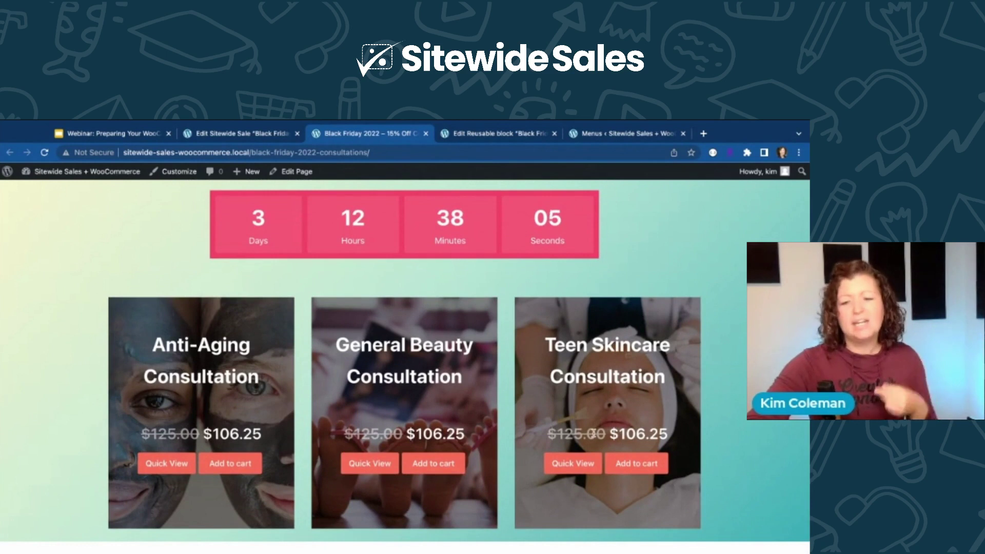
triple_click(558, 428)
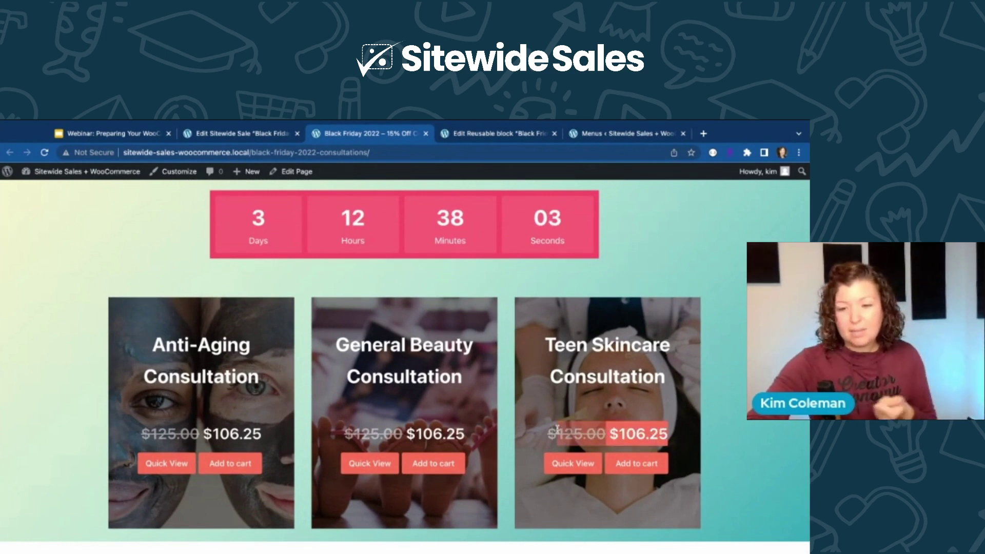
left_click(678, 437)
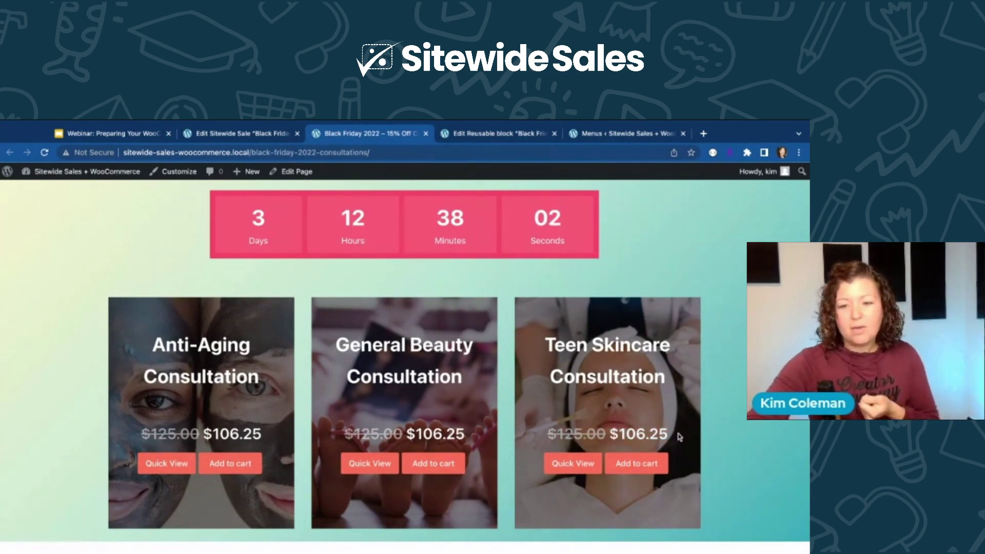
Add the Teen Skincare Consultation to the cart, check the coupon applied there, and reopen the cart from the landing page.
left_click(646, 467)
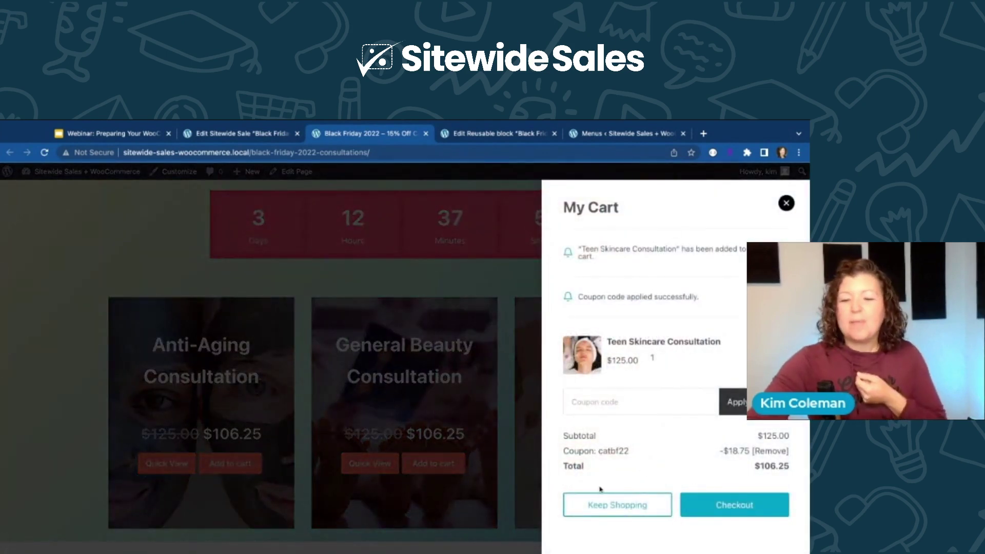
left_click_drag(629, 451, 601, 453)
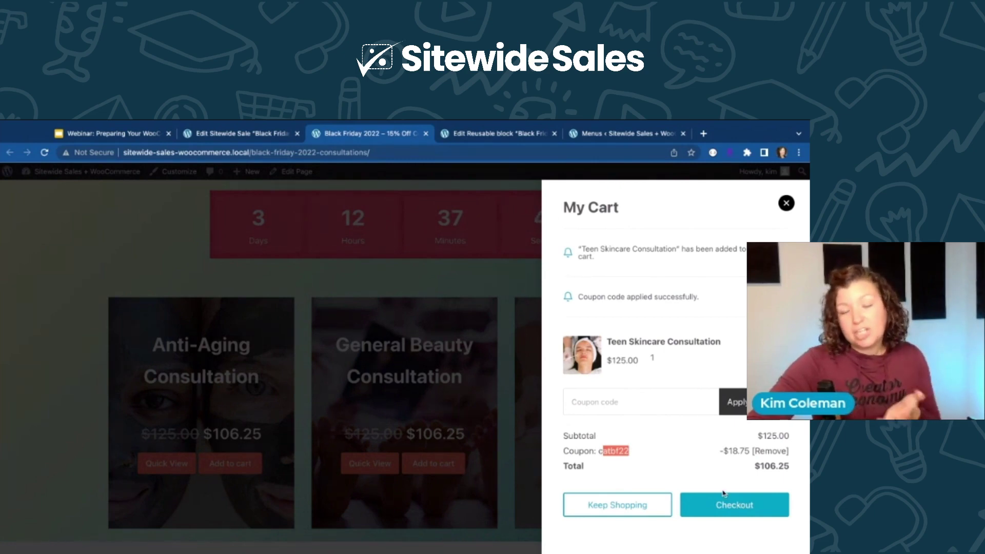
left_click(786, 203)
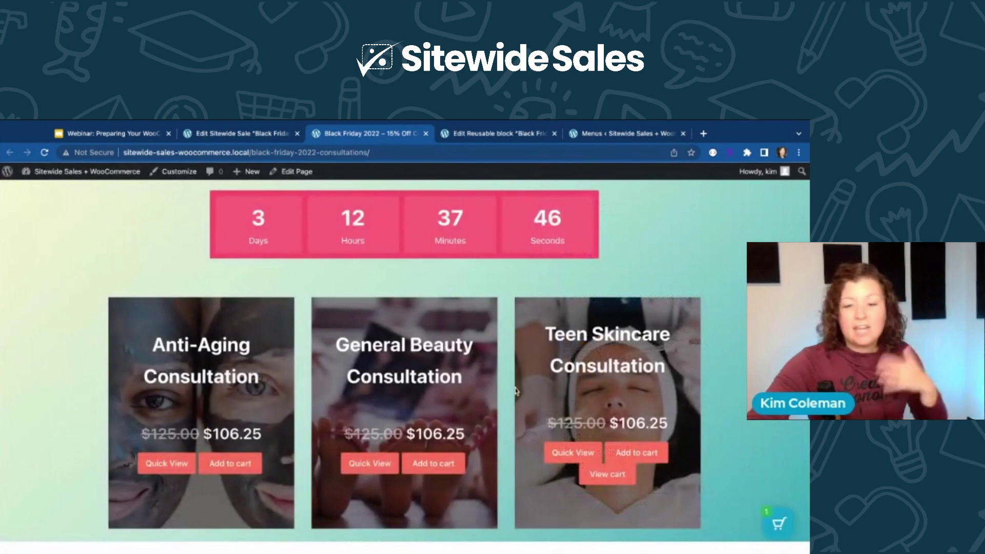
scroll(516, 391, "up", 1)
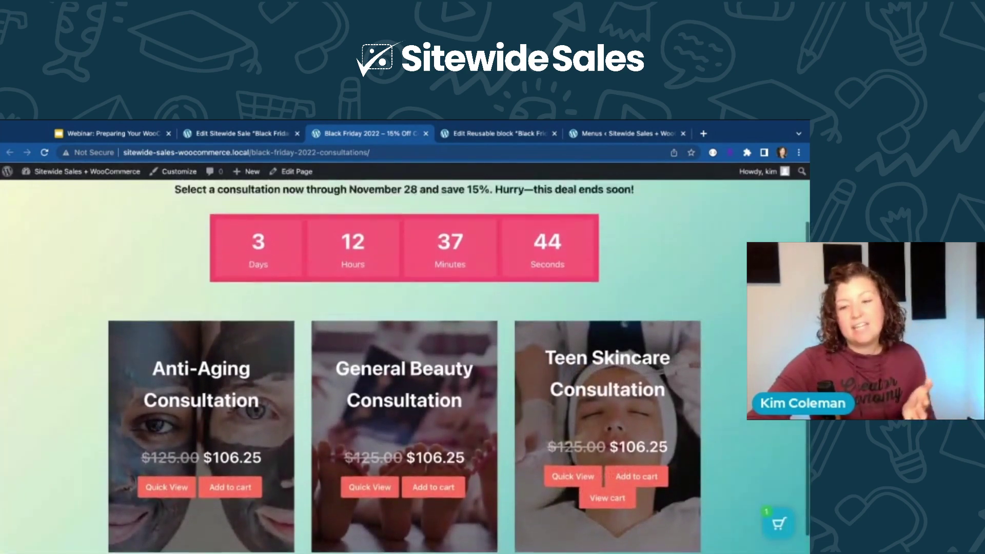
scroll(405, 366, "up", 3)
left_click(779, 523)
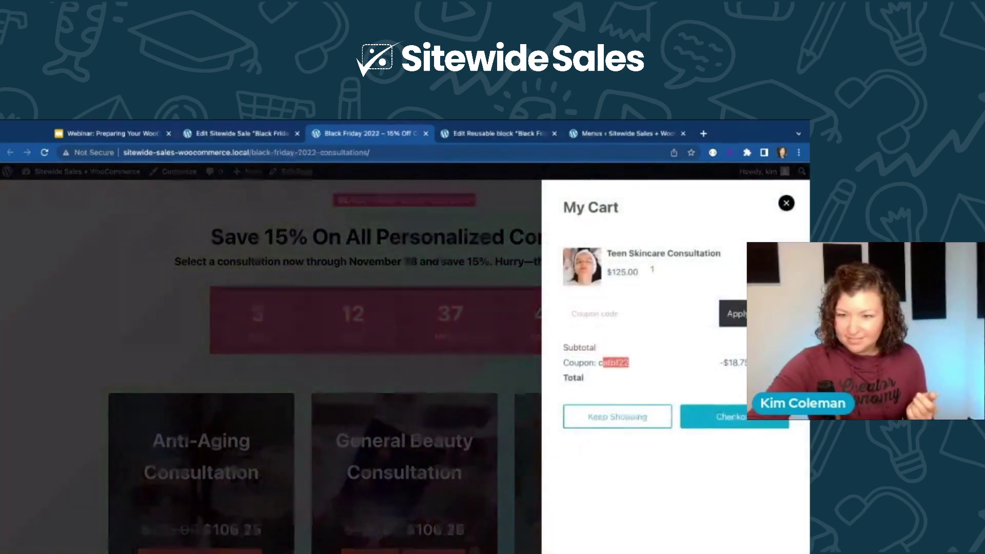
Return to the Consultations Only sale and open the "Black Friday 2022 - Single Product Sale" from the list of all sitewide sales.
left_click(241, 134)
left_click(32, 380)
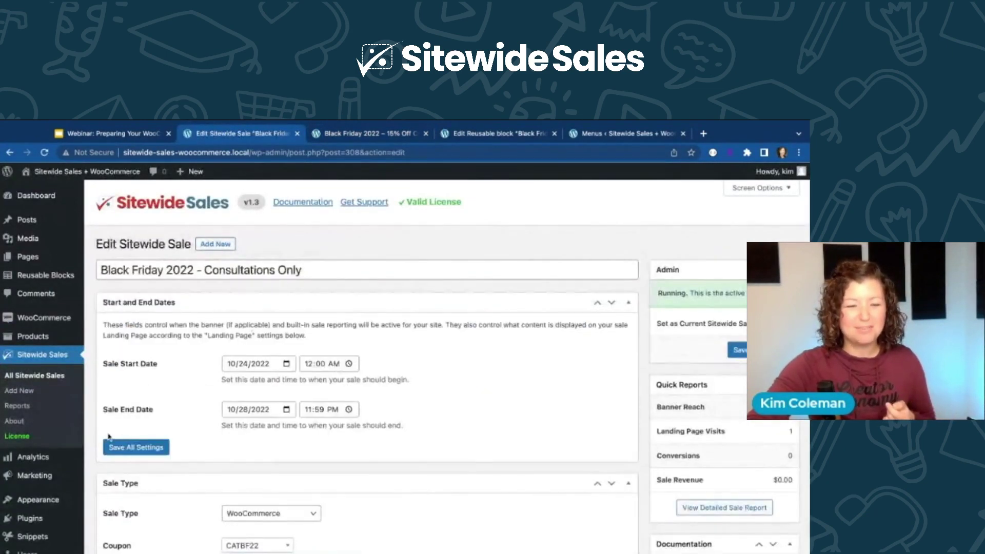
scroll(109, 437, "down", 2)
scroll(51, 400, "up", 2)
left_click(42, 376)
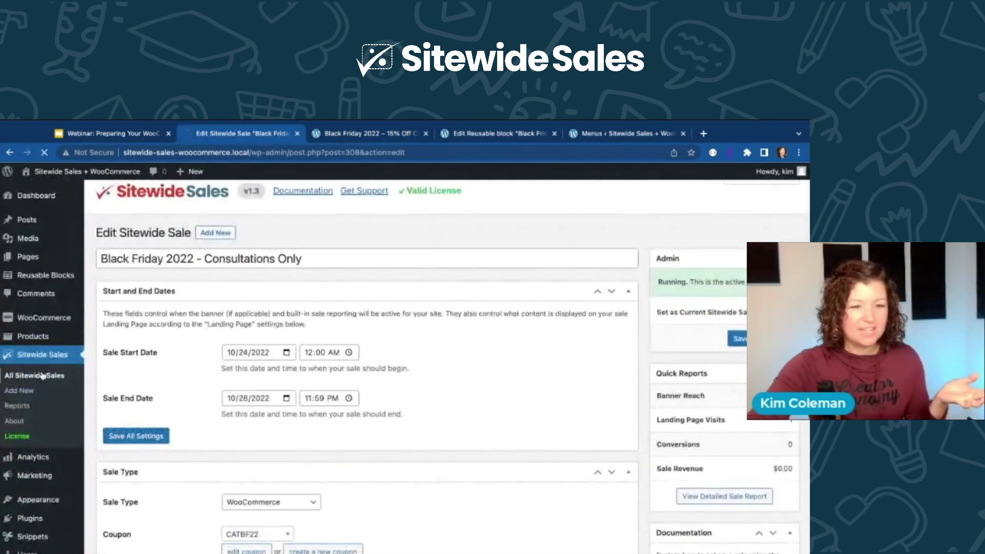
left_click(210, 367)
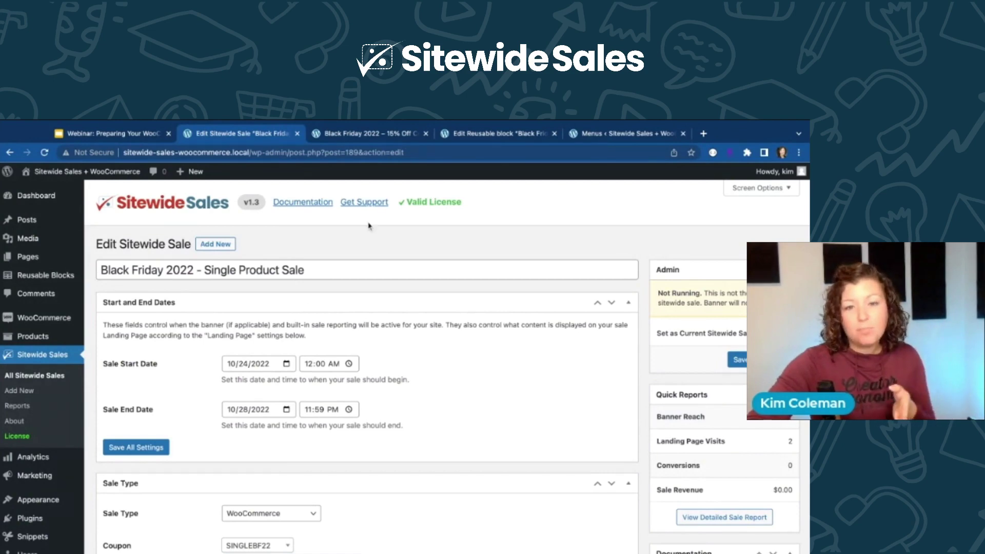
Close the leftover landing page, reusable block and menus tabs, and save the Single Product Sale as the current sitewide sale.
left_click(425, 134)
left_click(429, 137)
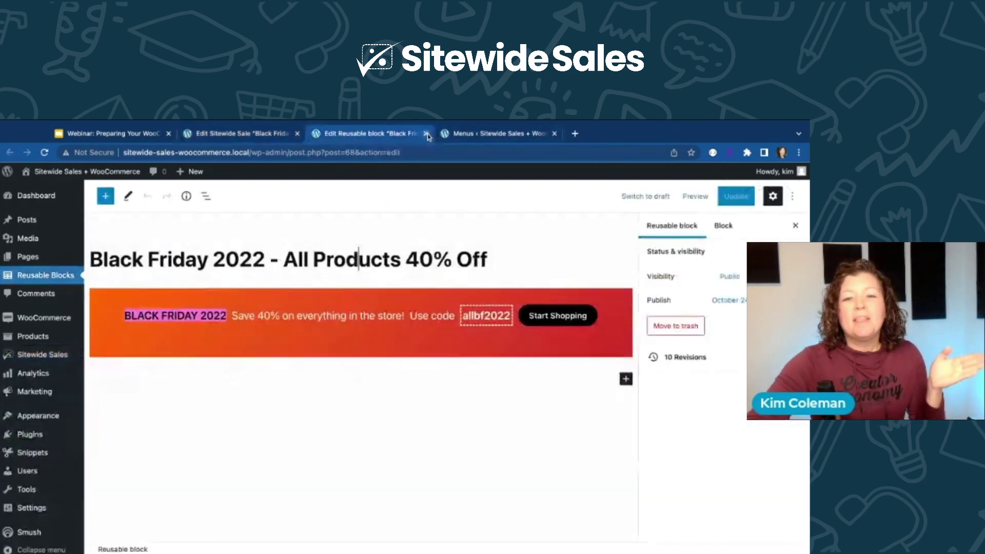
left_click(426, 135)
left_click(427, 134)
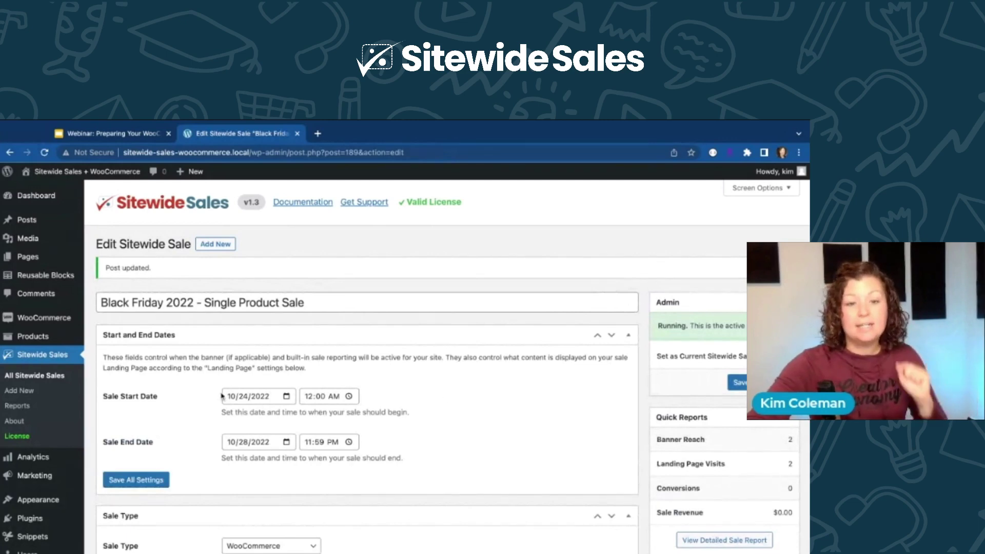
Review the Single Product Sale's dates and sale type settings, and open its SINGLEBF22 coupon for editing.
scroll(221, 396, "down", 5)
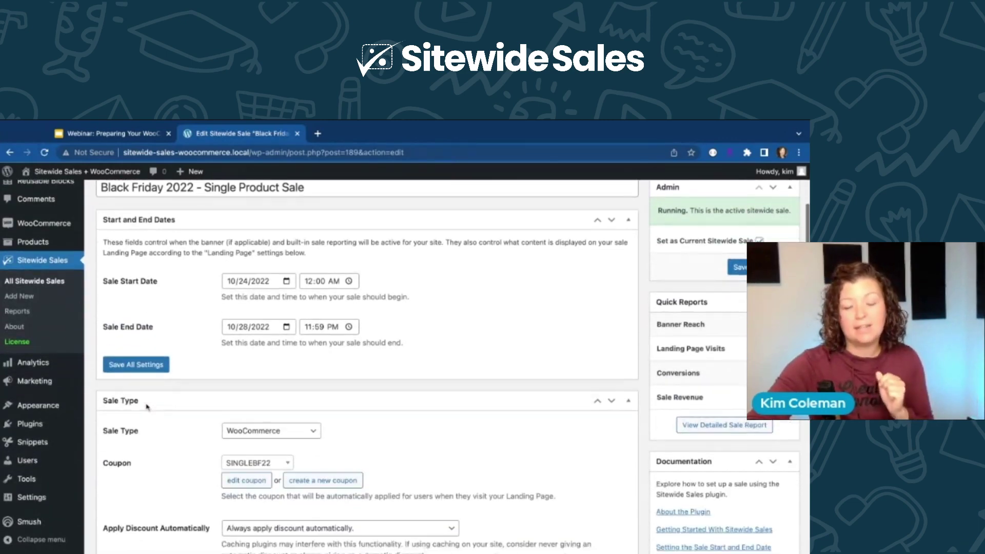
scroll(205, 400, "down", 5)
scroll(231, 395, "up", 4)
left_click(262, 391)
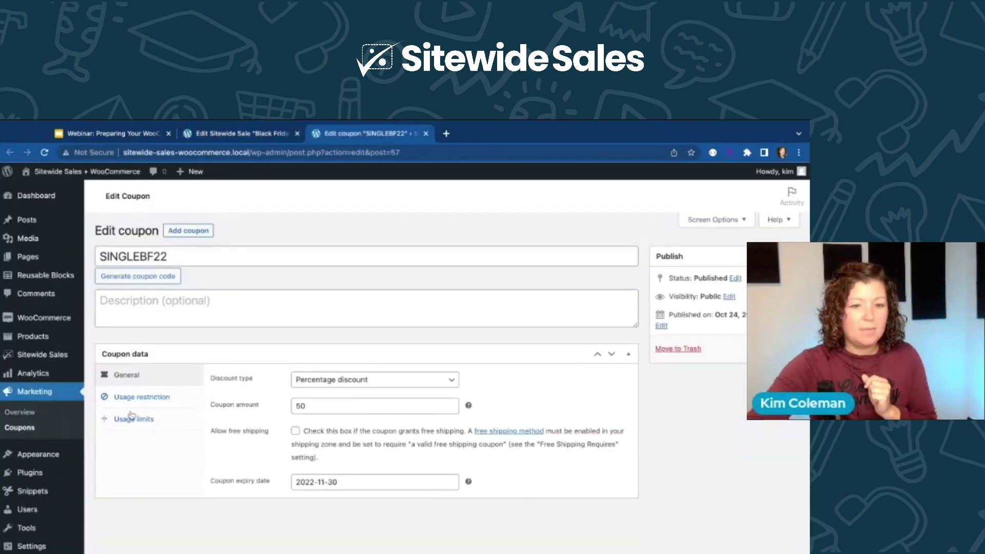
Examine the coupon's usage restrictions, focusing on the allowed products and the individual use setting.
left_click(140, 398)
scroll(226, 350, "down", 3)
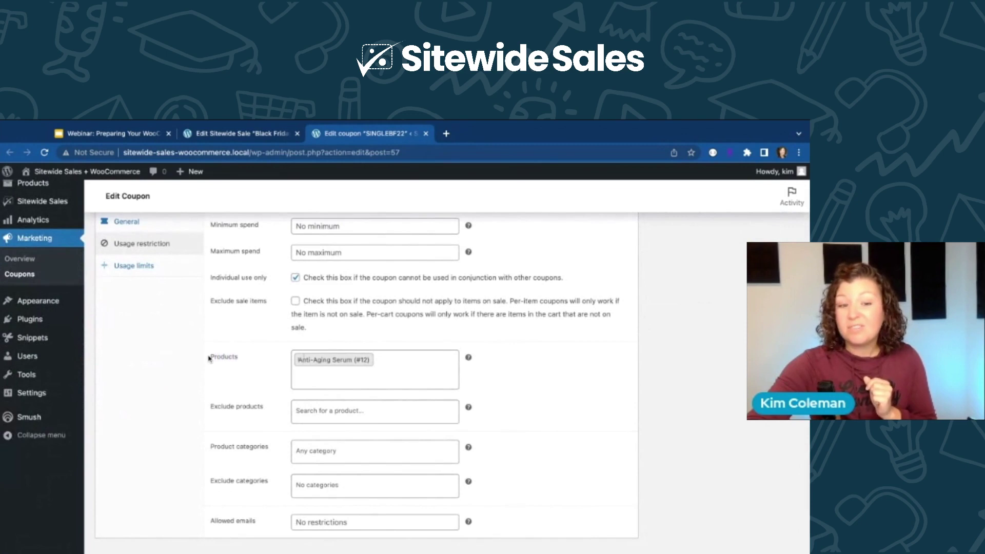
double_click(208, 358)
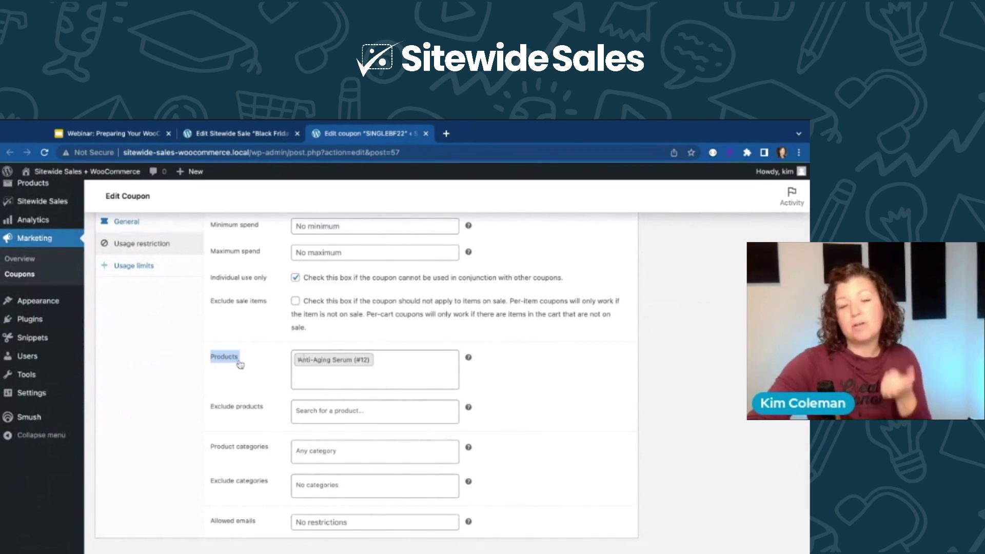
triple_click(326, 278)
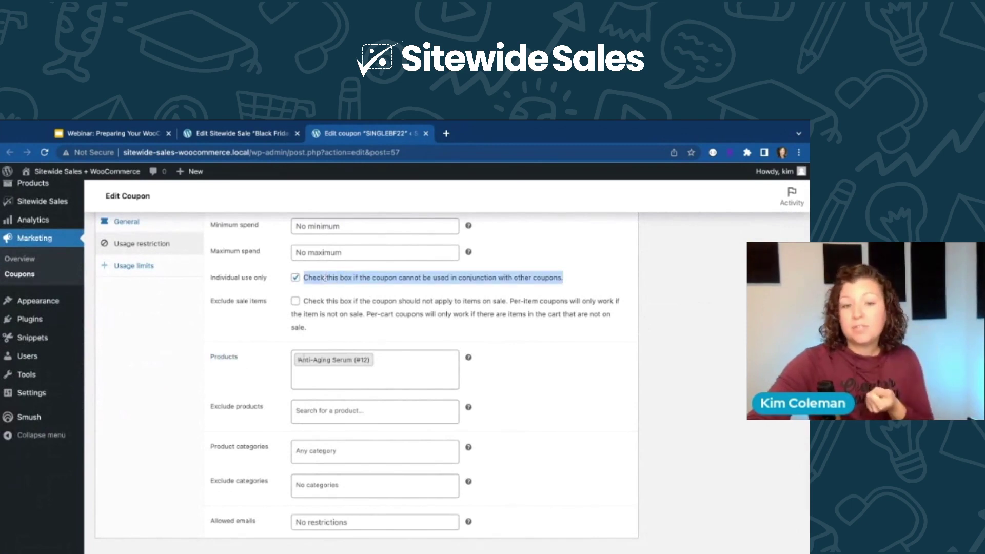
left_click(241, 374)
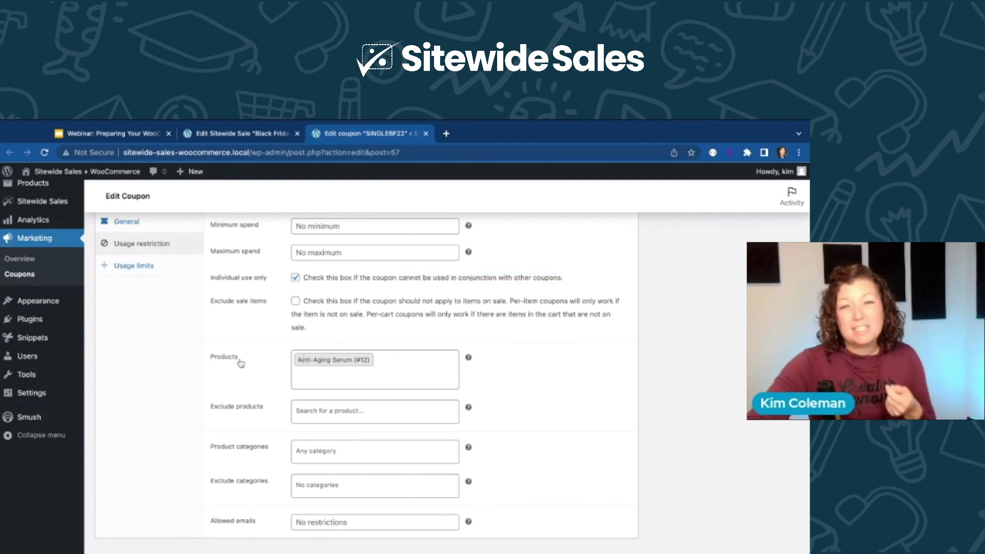
Go back to the Single Product Sale and review its automatic discount, banner and landing page settings.
left_click(237, 134)
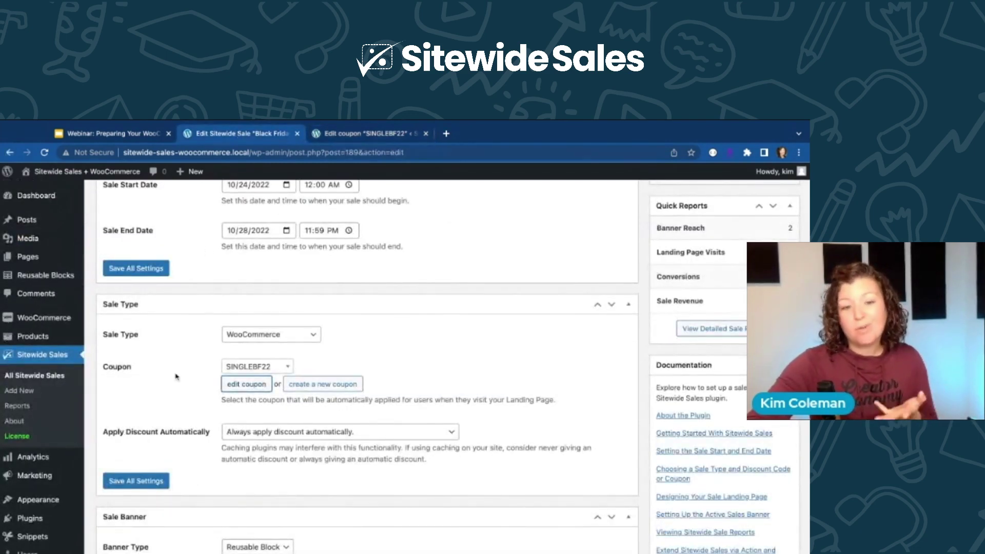
scroll(190, 374, "down", 3)
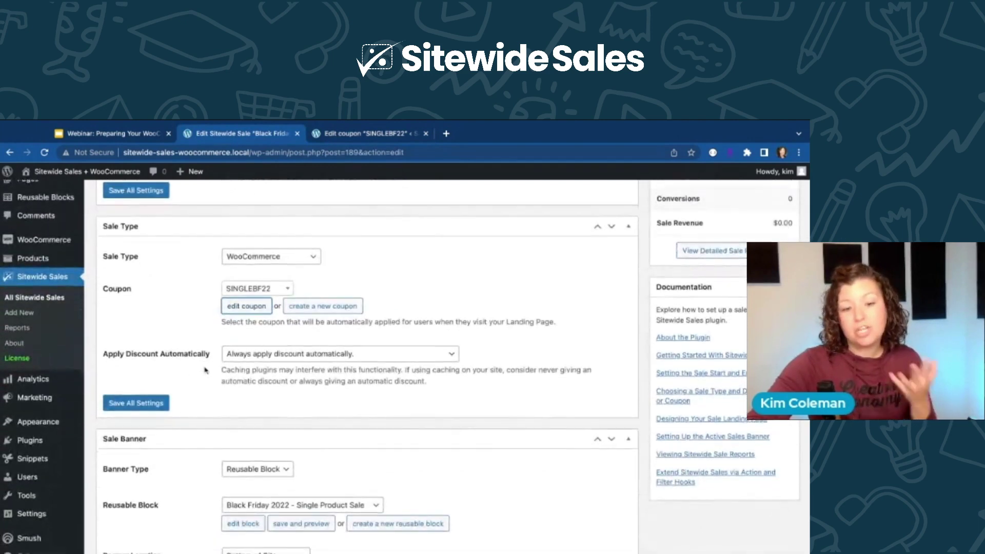
scroll(205, 370, "down", 4)
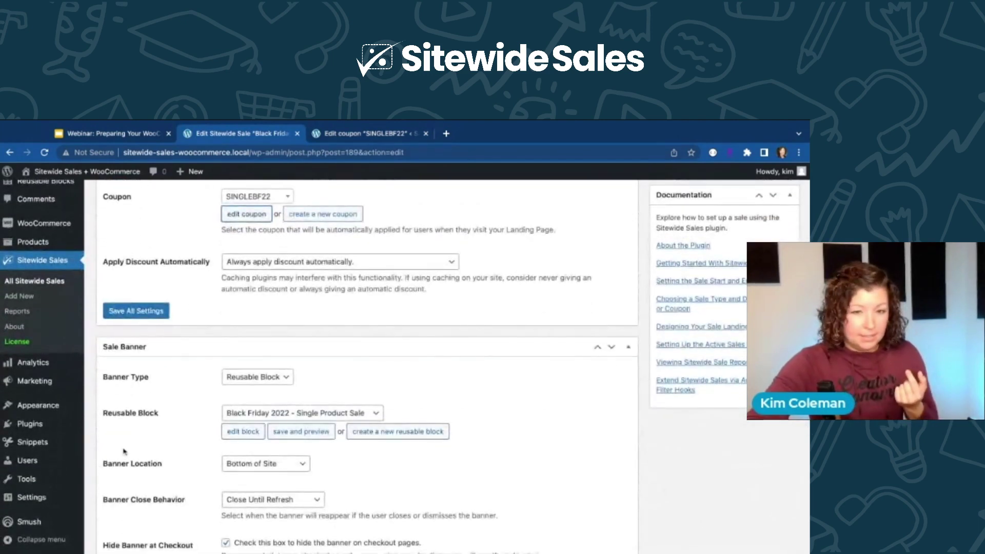
scroll(123, 452, "down", 10)
View the Single Product Sale landing page and look through its Anti-Aging Serum offer.
left_click(294, 431)
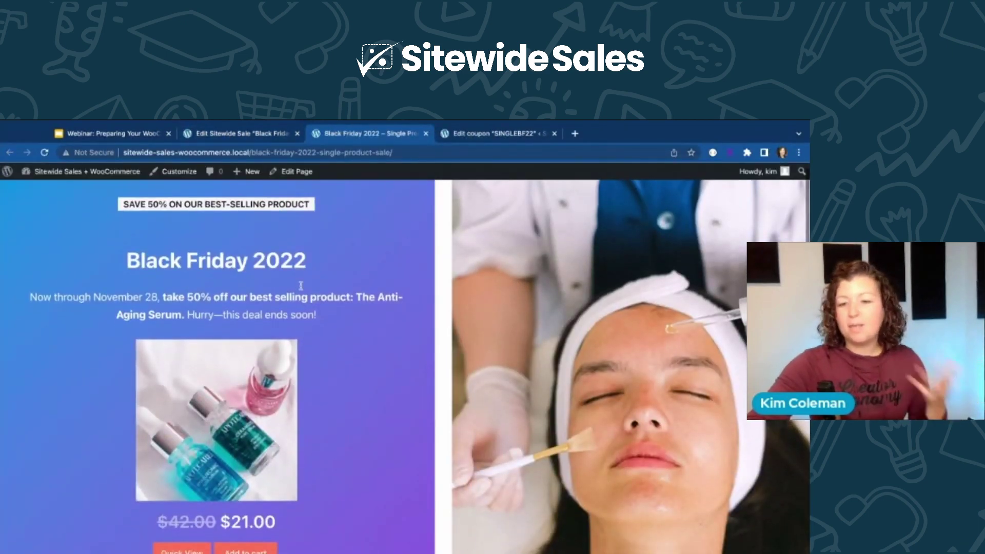
scroll(300, 286, "down", 5)
scroll(351, 328, "up", 5)
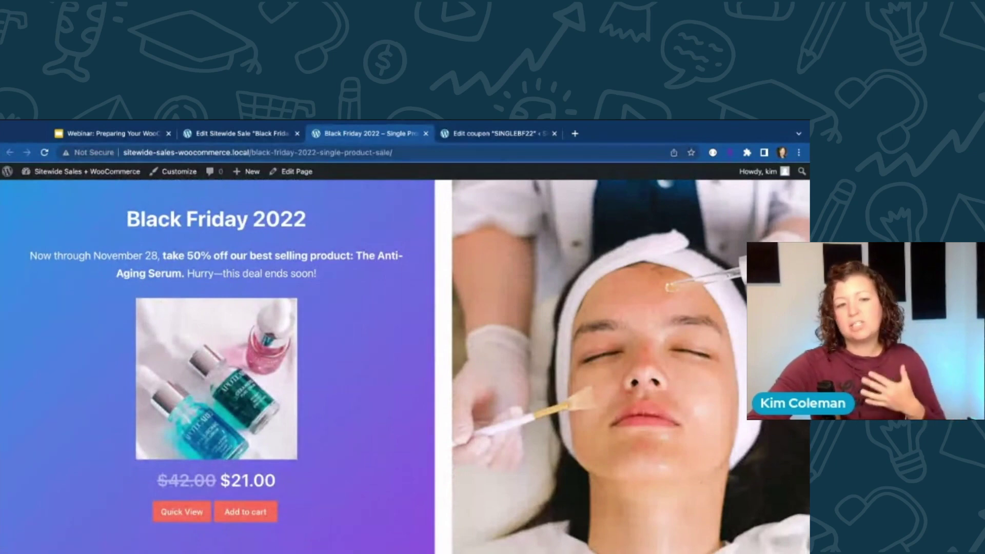
Add the Anti-Aging Serum to the cart from the landing page and check the coupon applied to it.
scroll(184, 413, "down", 1)
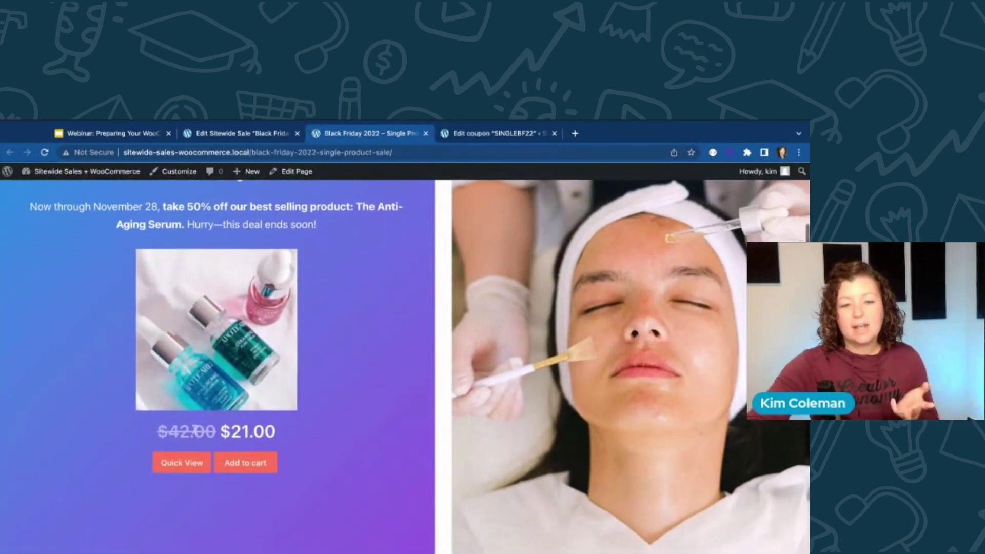
left_click(246, 463)
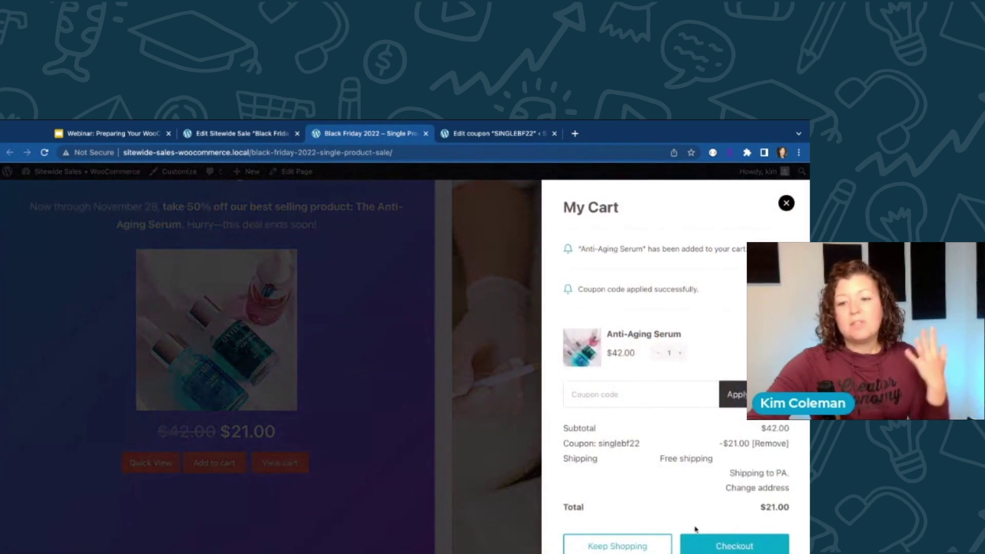
double_click(610, 443)
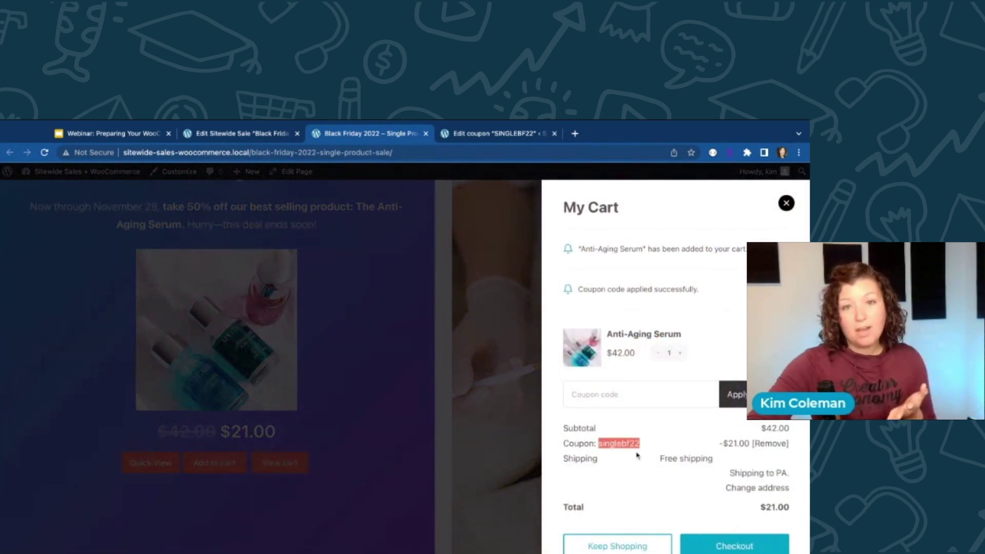